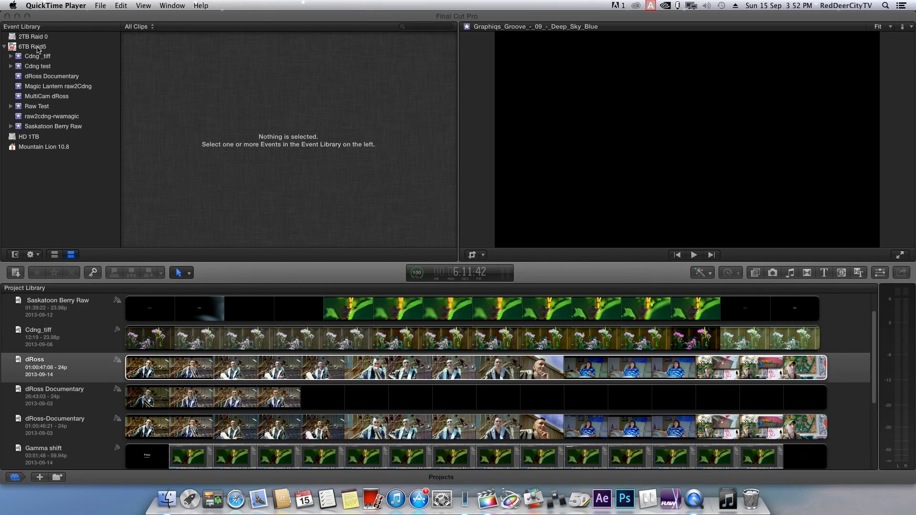
Create a new event on the 6TB Raid5 drive and name it "ML Raw Capture".
{"action": "left_click", "coordinate": [38, 48]}
{"action": "right_click", "coordinate": [38, 48]}
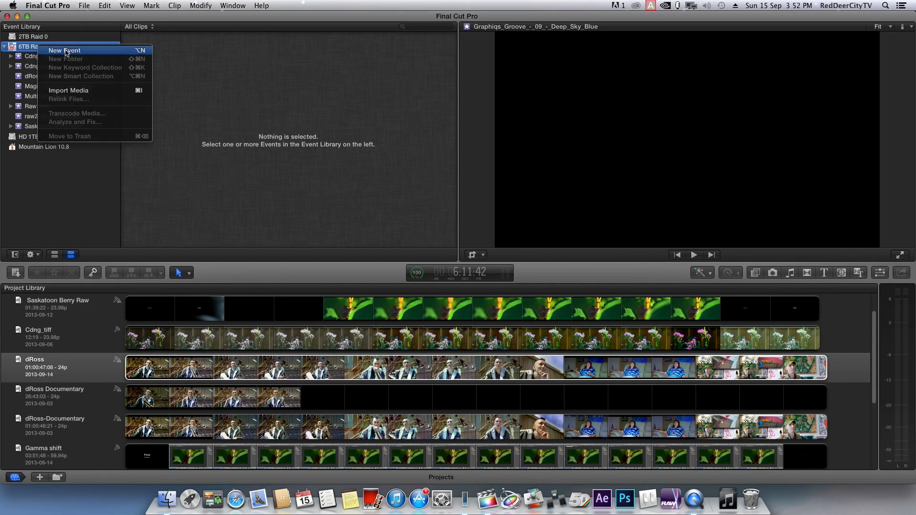
{"action": "left_click", "coordinate": [279, 120]}
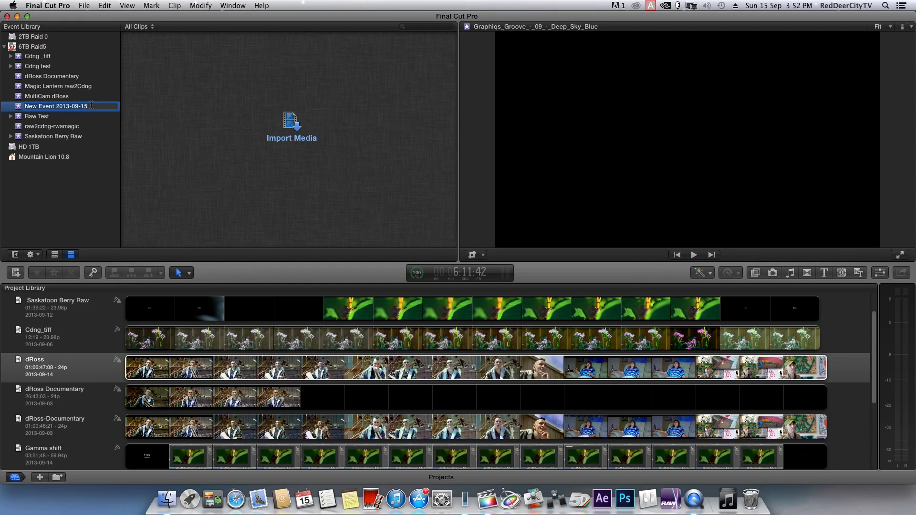
{"action": "key", "text": "Return"}
{"action": "key", "text": "Return"}
{"action": "type", "text": "ML Raw Capture"}
{"action": "key", "text": "Return"}
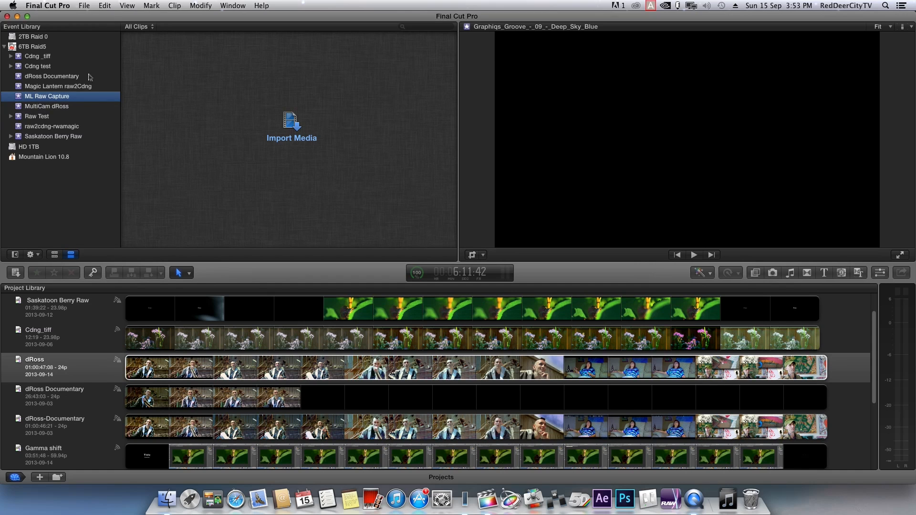
Import the Ninja Capture folder from the HD 1TB drive into the ML Raw Capture event.
{"action": "left_click", "coordinate": [290, 129]}
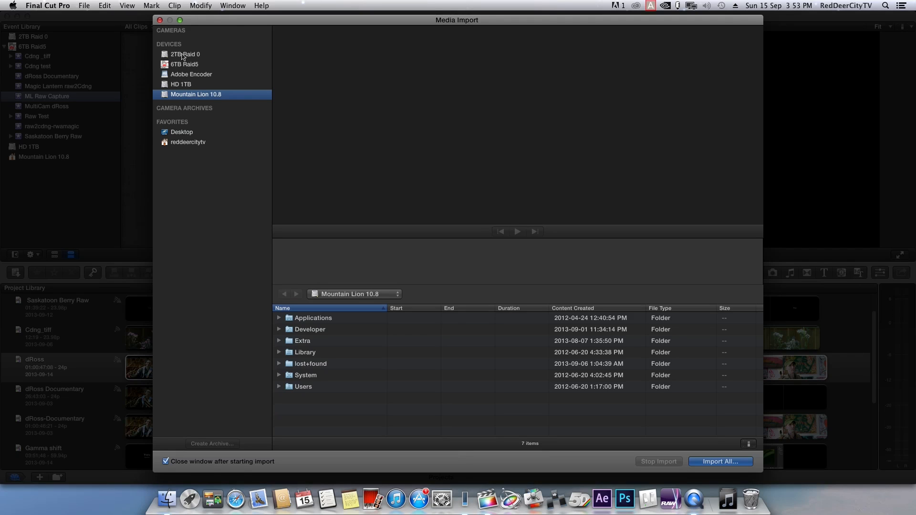
{"action": "left_click", "coordinate": [182, 86]}
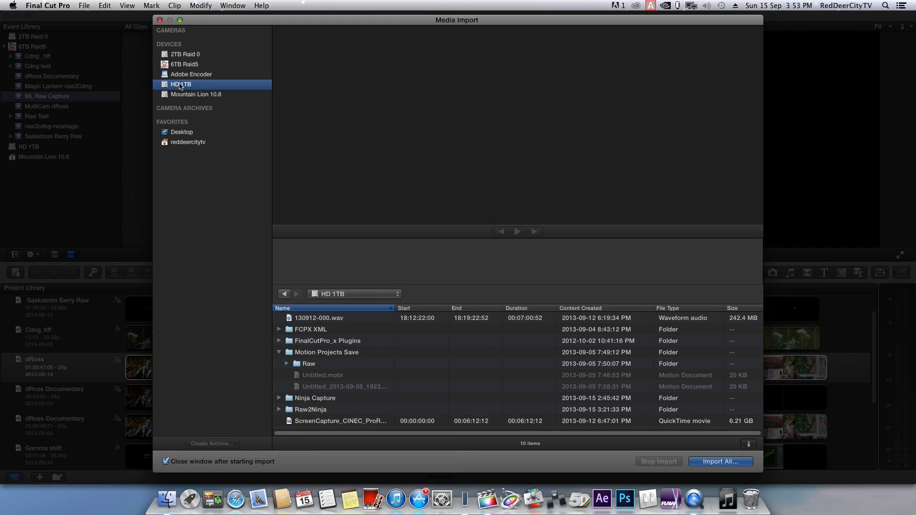
{"action": "left_click", "coordinate": [279, 409]}
{"action": "left_click", "coordinate": [280, 409]}
{"action": "left_click", "coordinate": [280, 398]}
{"action": "left_click", "coordinate": [280, 398]}
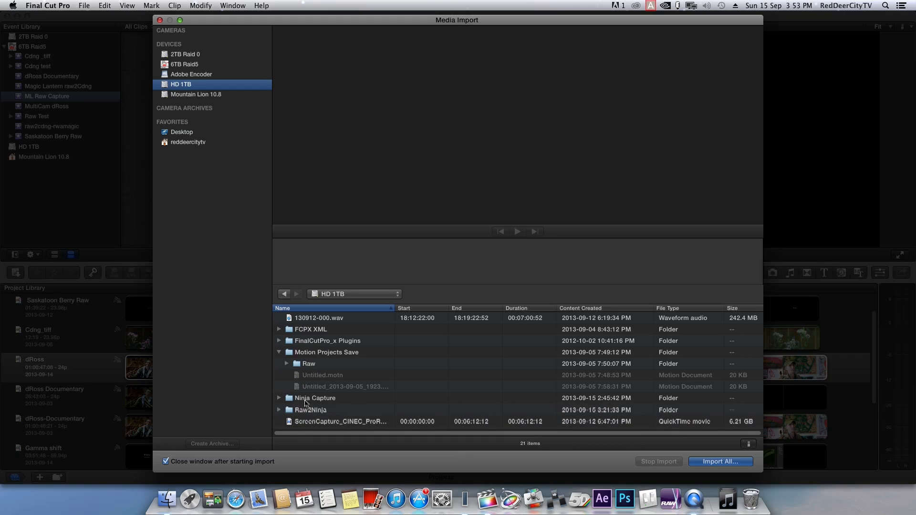
{"action": "left_click", "coordinate": [317, 401]}
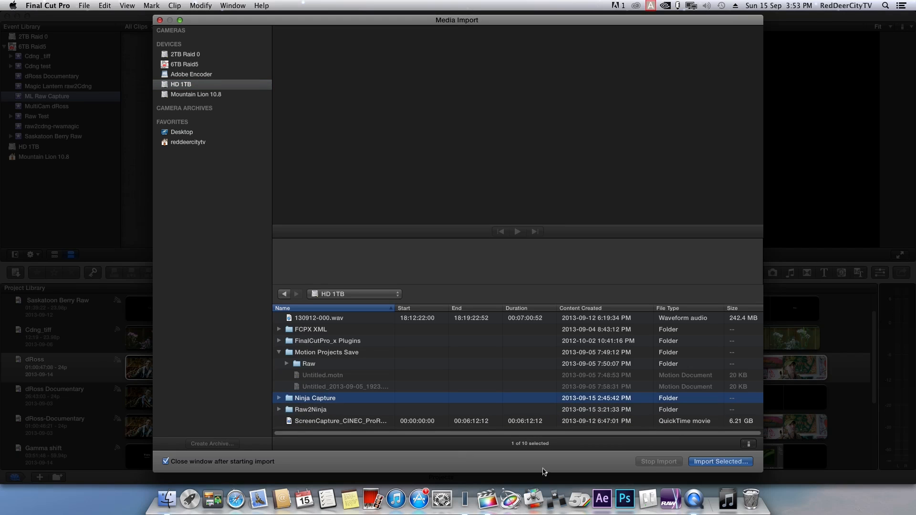
{"action": "left_click", "coordinate": [721, 462]}
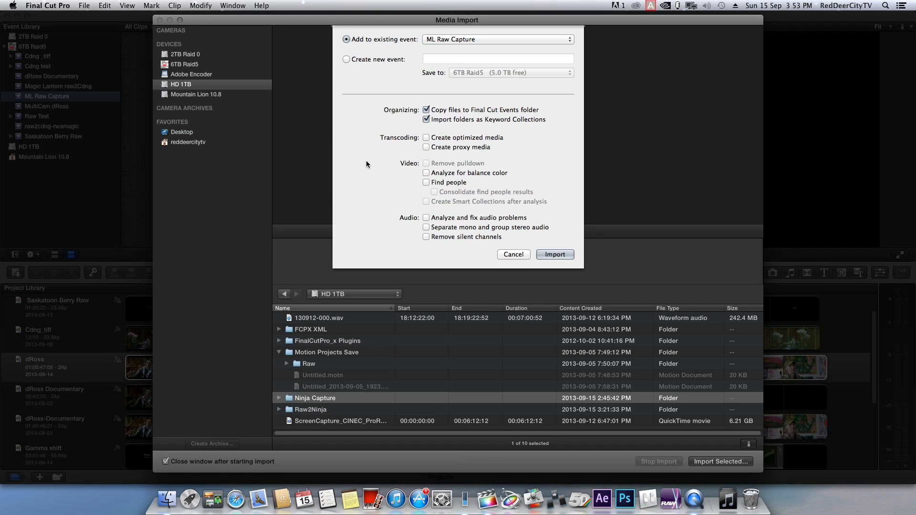
{"action": "left_click", "coordinate": [555, 255]}
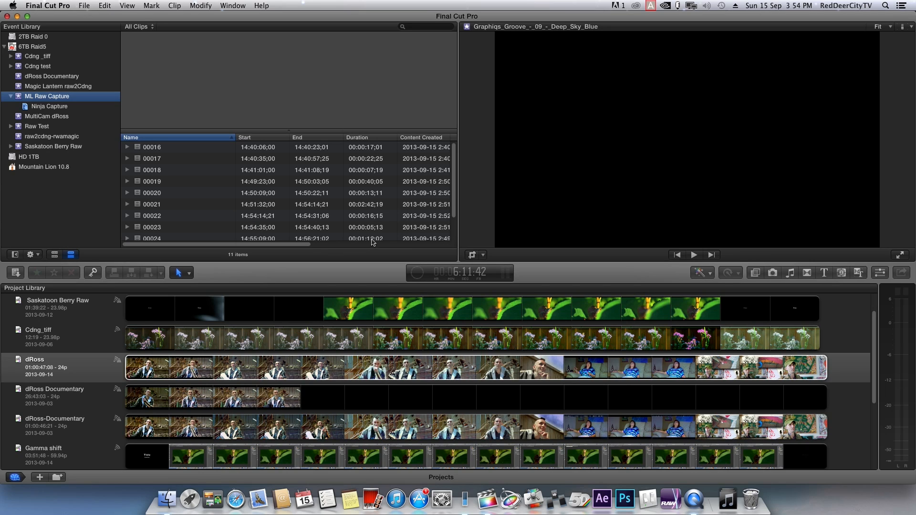
Preview imported clip 00016 and inspect the keyword collection assigned to it.
{"action": "left_click", "coordinate": [156, 148]}
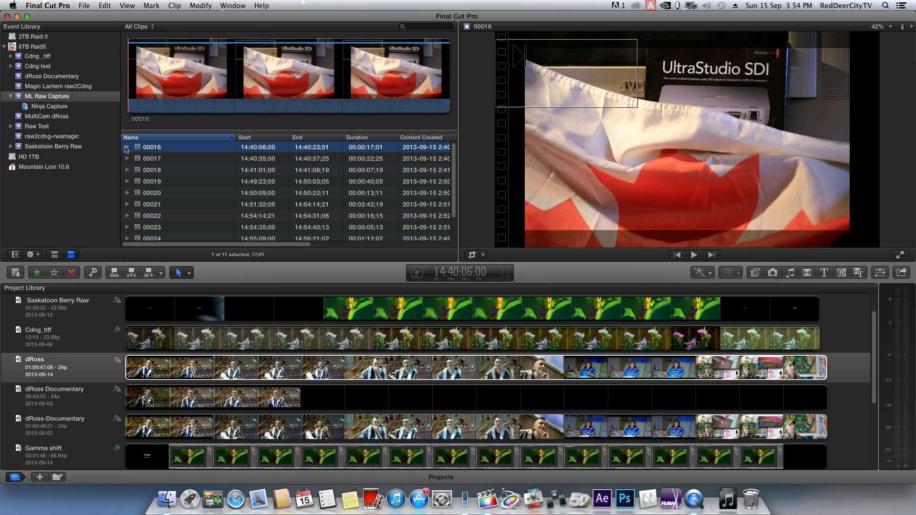
{"action": "left_click", "coordinate": [128, 147]}
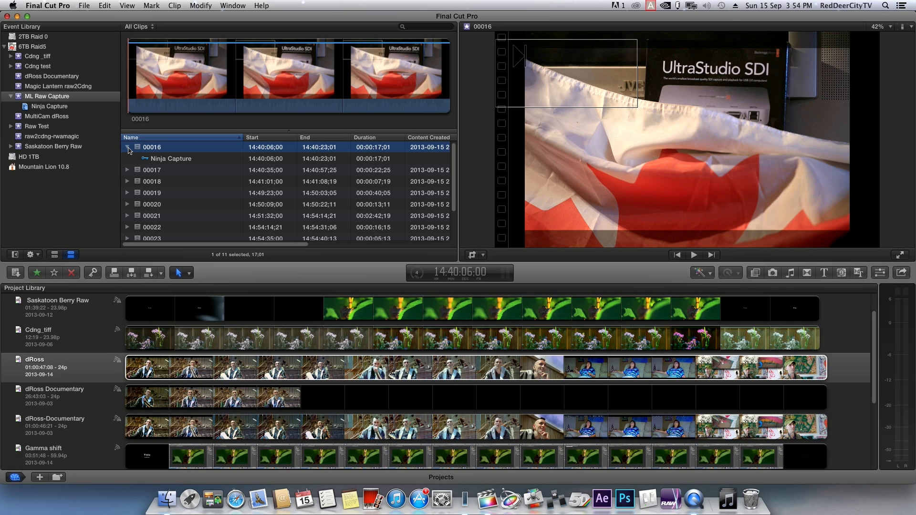
{"action": "left_click", "coordinate": [127, 147]}
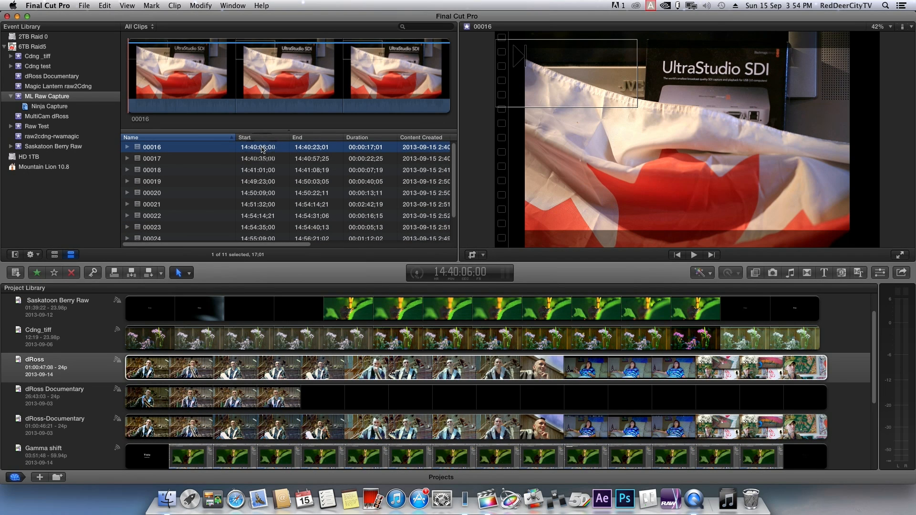
{"action": "left_click", "coordinate": [128, 148]}
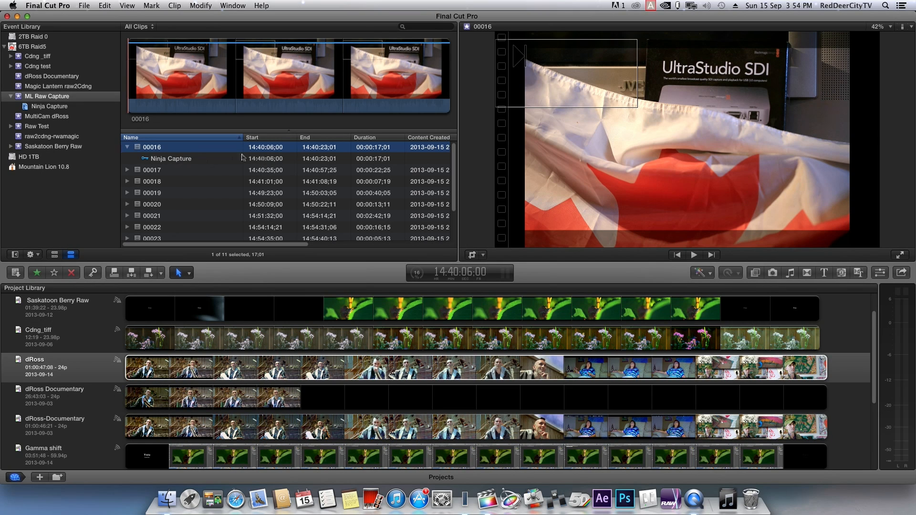
{"action": "left_click", "coordinate": [127, 148]}
Switch to Activity Monitor, examine the disk activity during the import, and close its window.
{"action": "left_click", "coordinate": [465, 499]}
{"action": "left_click", "coordinate": [229, 141]}
{"action": "left_click_drag", "start_coordinate": [229, 140], "coordinate": [332, 141]}
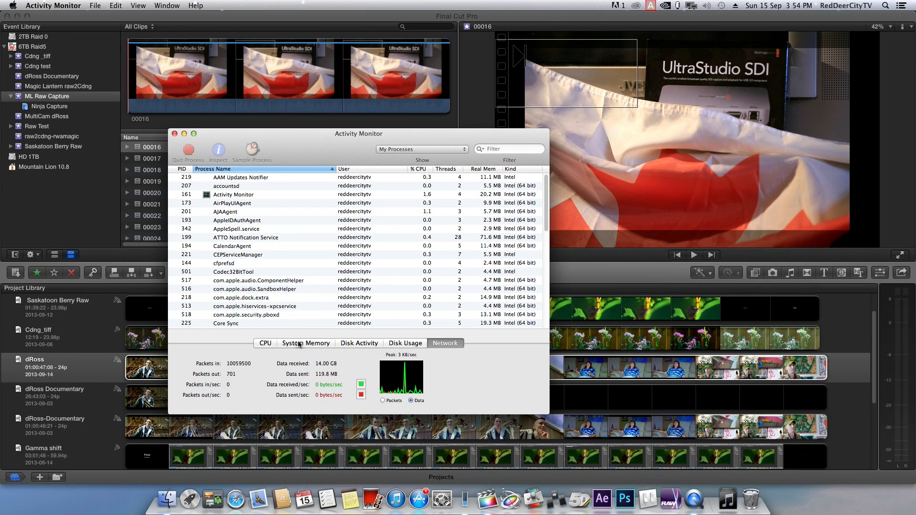
{"action": "left_click", "coordinate": [359, 343]}
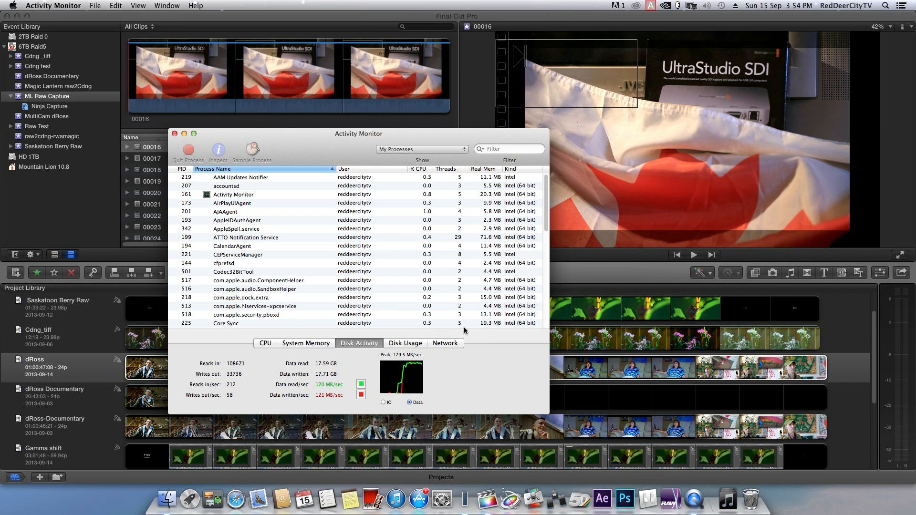
{"action": "left_click", "coordinate": [175, 133]}
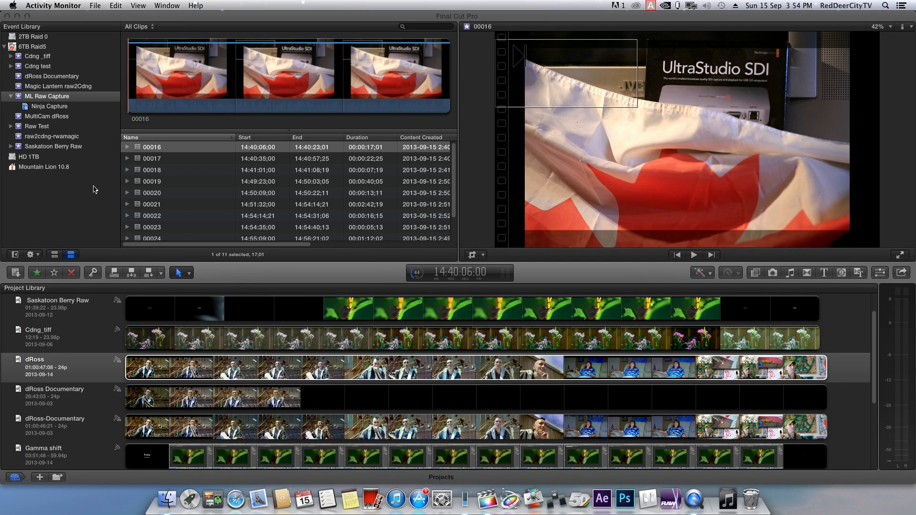
Recheck the keyword details listed under clip 00016.
{"action": "left_click", "coordinate": [128, 147]}
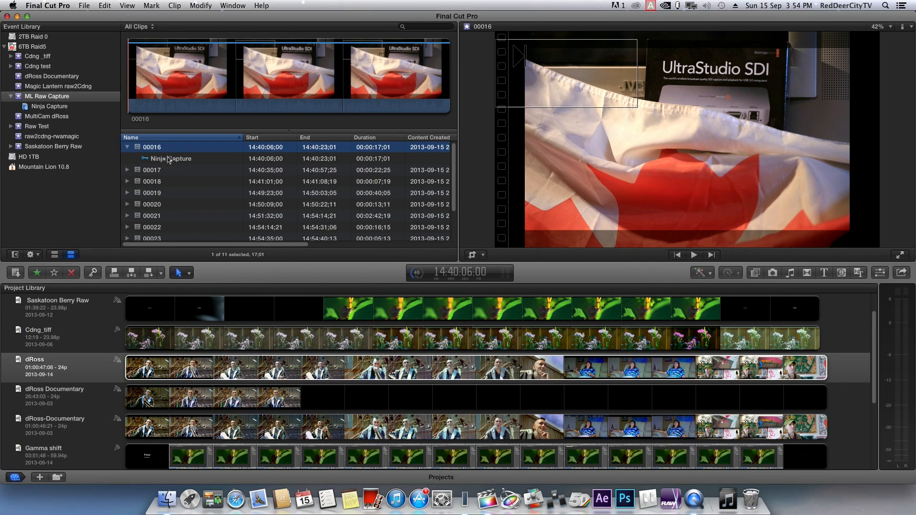
{"action": "left_click", "coordinate": [127, 147]}
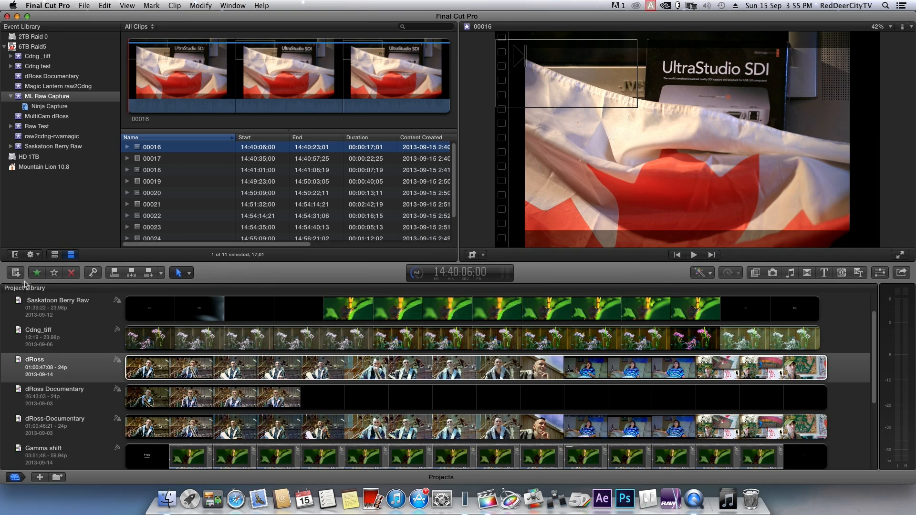
Start a new project named "ML Raw Capture" with ML Raw Capture as its default event.
{"action": "left_click", "coordinate": [41, 478]}
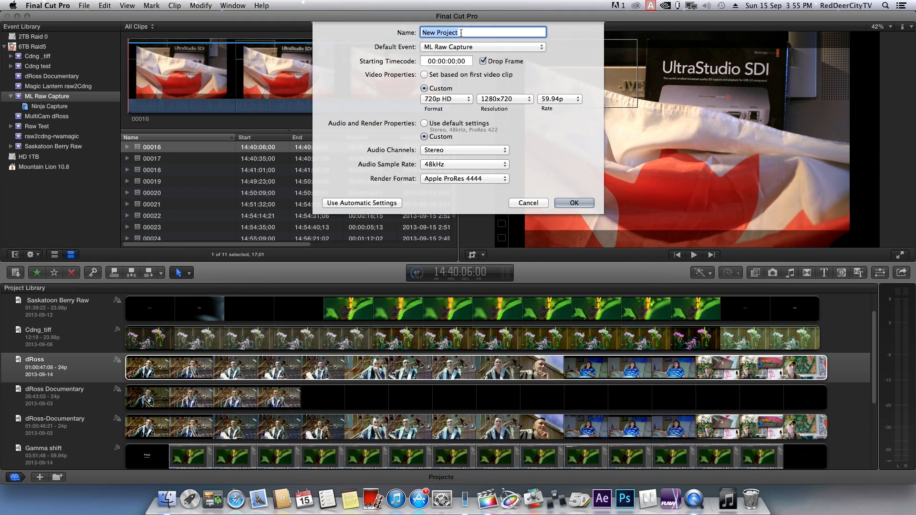
{"action": "type", "text": "N"}
{"action": "type", "text": "L"}
{"action": "key", "text": "BackSpace"}
{"action": "key", "text": "BackSpace"}
{"action": "type", "text": "M"}
{"action": "type", "text": "pture"}
Set the project's video format to 1080i HD with a frame rate of 29.97i.
{"action": "left_click", "coordinate": [463, 99]}
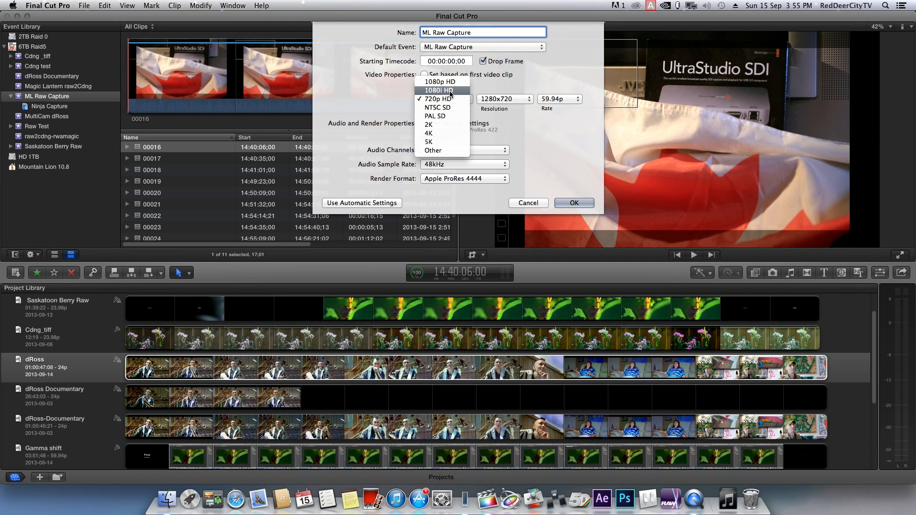
{"action": "left_click", "coordinate": [451, 90]}
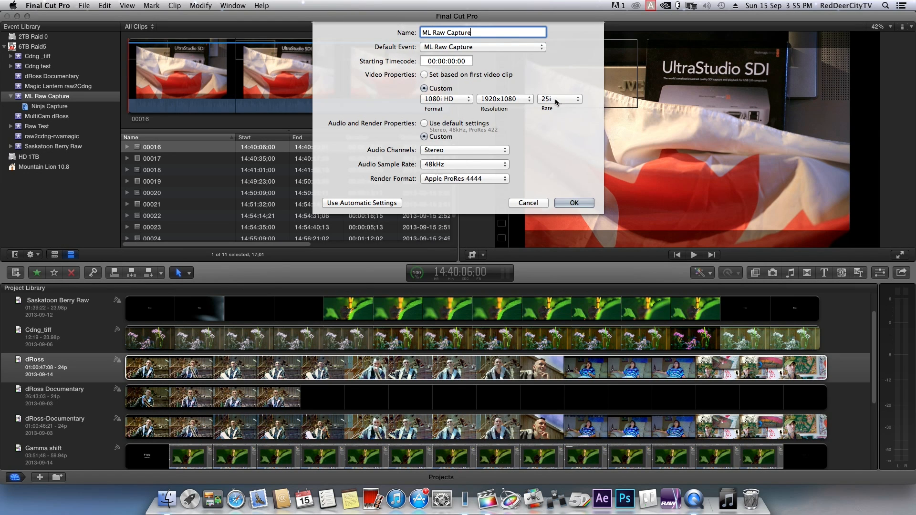
{"action": "left_click", "coordinate": [579, 101]}
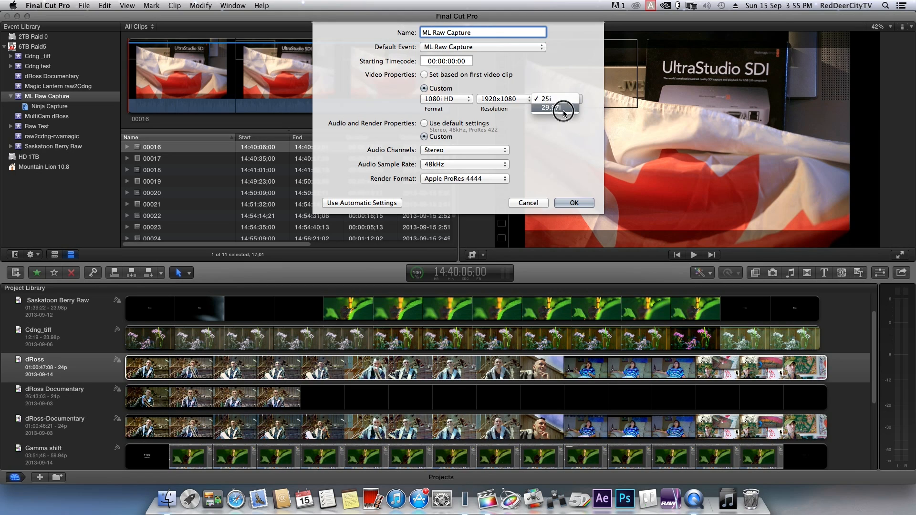
{"action": "left_click", "coordinate": [563, 108]}
{"action": "left_click", "coordinate": [568, 97]}
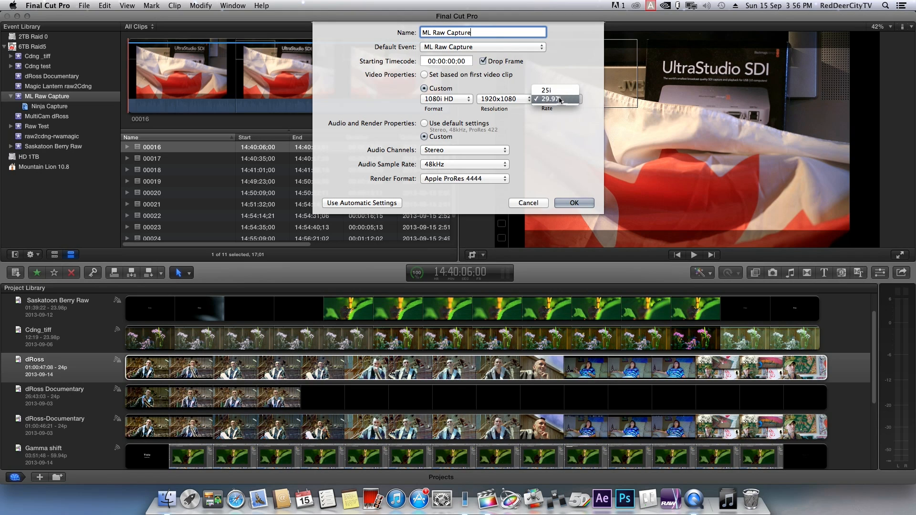
{"action": "left_click", "coordinate": [559, 100]}
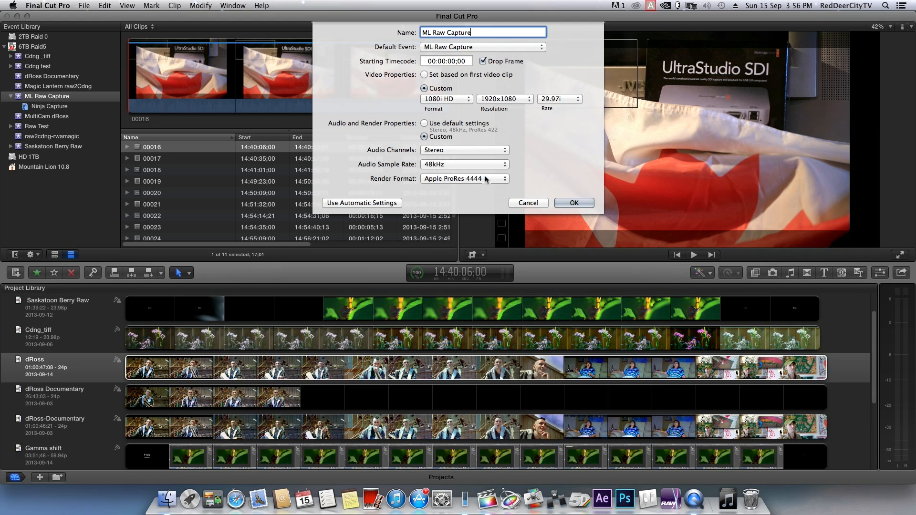
Set the render format to Apple ProRes 422 (HQ) and create the project.
{"action": "left_click", "coordinate": [477, 179]}
{"action": "left_click", "coordinate": [475, 187]}
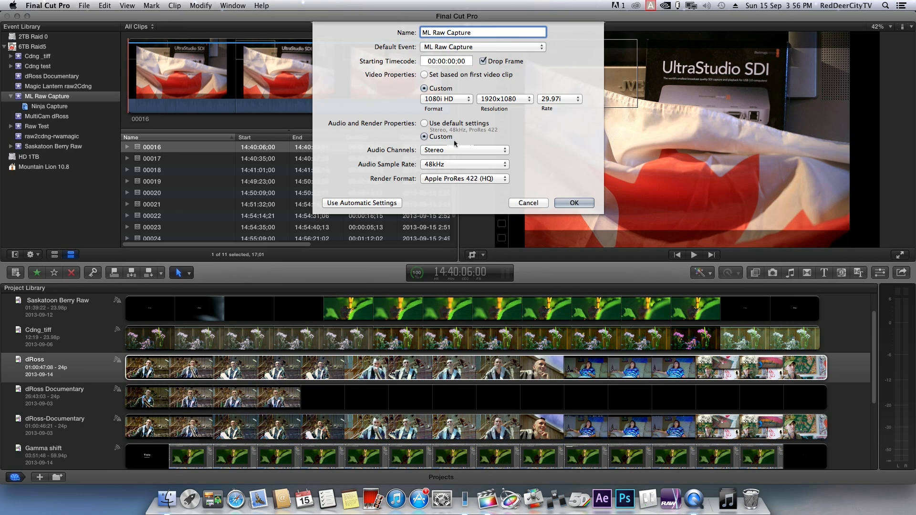
{"action": "left_click", "coordinate": [495, 184]}
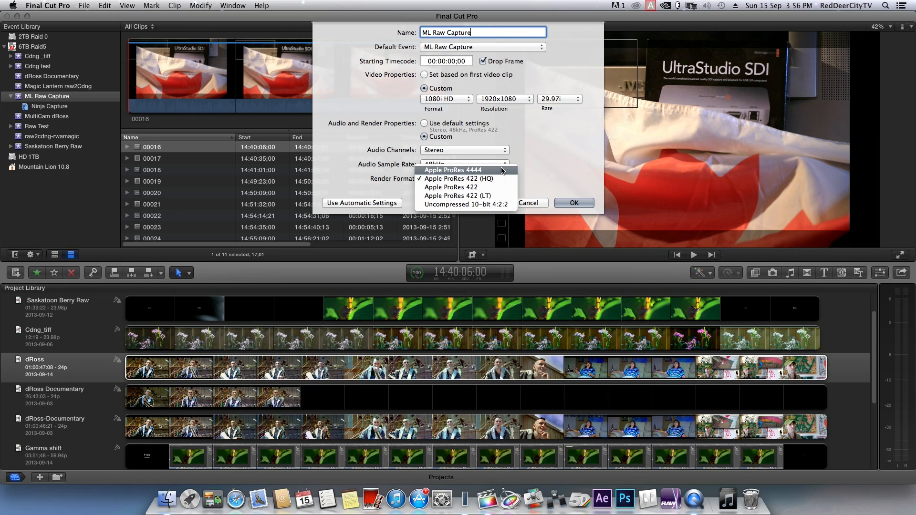
{"action": "left_click", "coordinate": [503, 171]}
{"action": "left_click", "coordinate": [479, 179]}
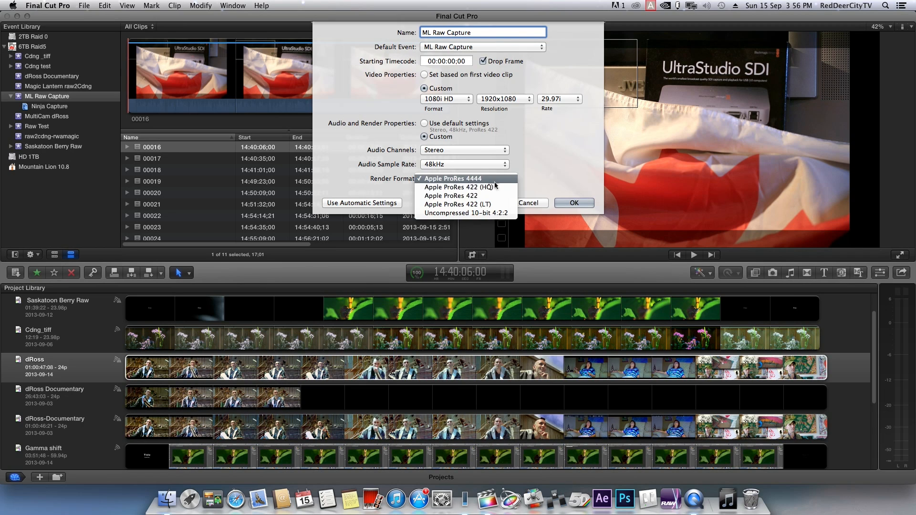
{"action": "left_click", "coordinate": [477, 188]}
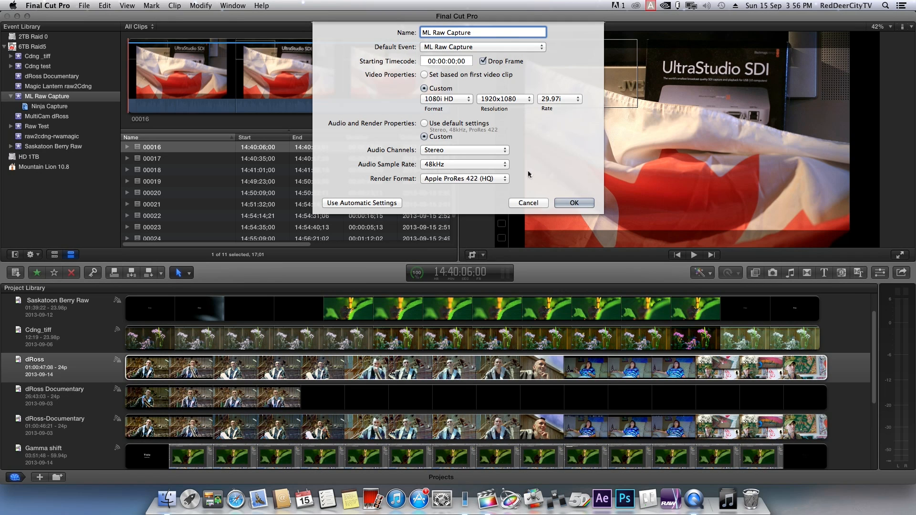
{"action": "left_click", "coordinate": [573, 204]}
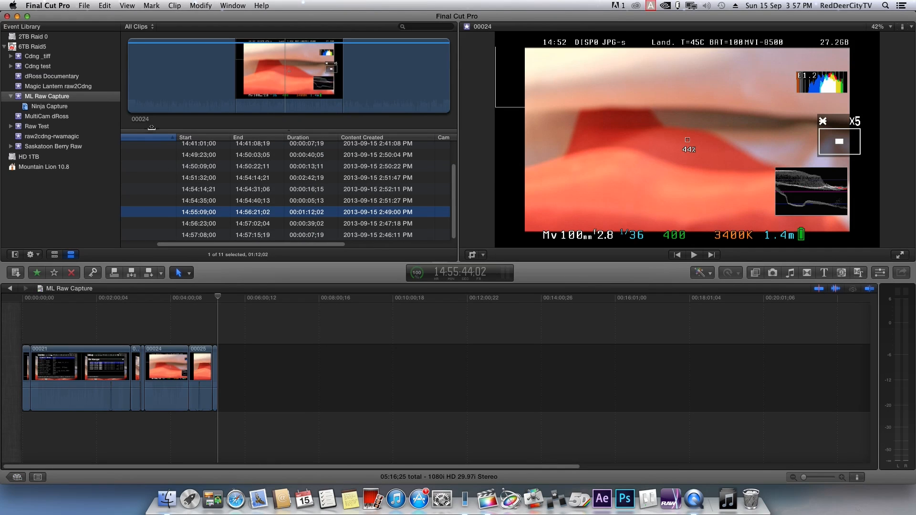
Sort the event's clips by start time and open media import for the ML Raw Capture event.
{"action": "left_click", "coordinate": [209, 138]}
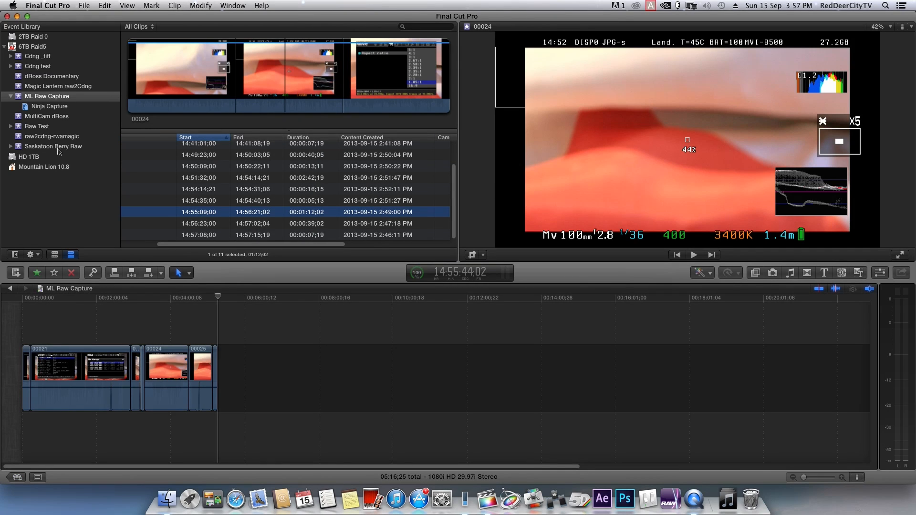
{"action": "right_click", "coordinate": [59, 98]}
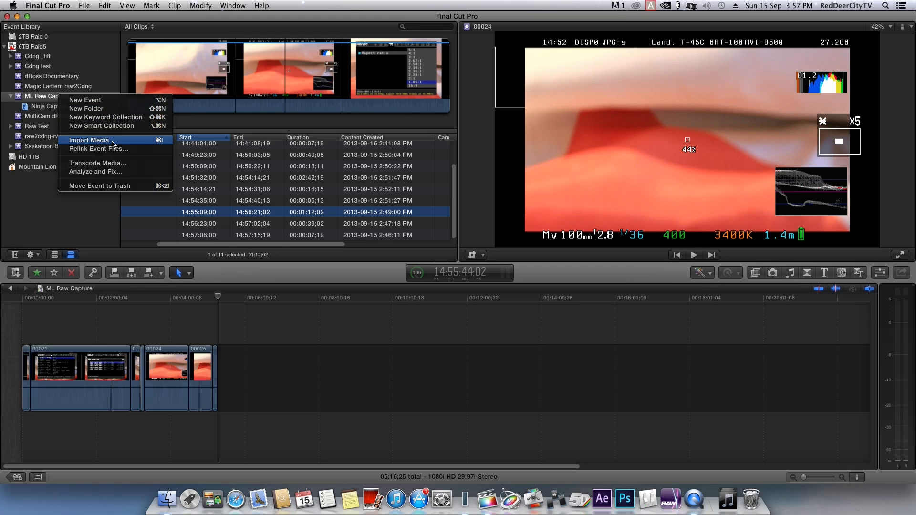
{"action": "left_click", "coordinate": [97, 140]}
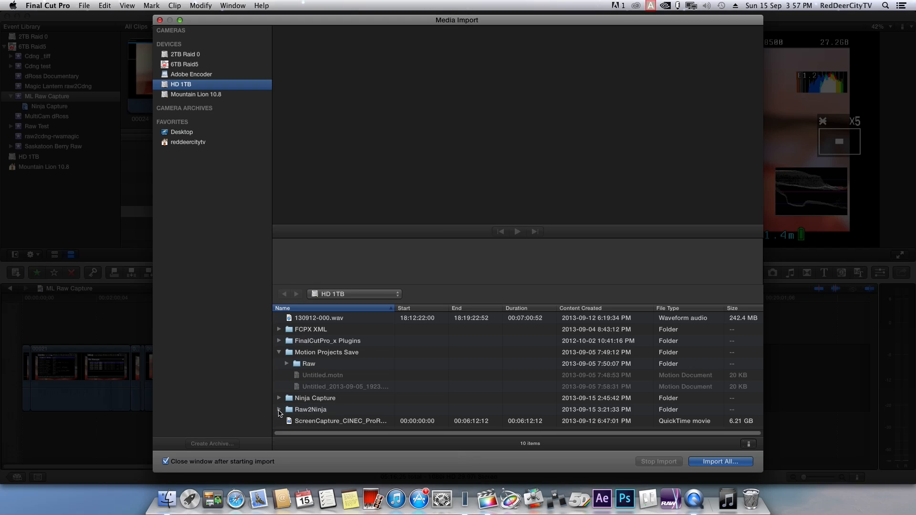
Preview the first DNG frame in Raw2Ninja's 130915_1458_M151450I folder on HD 1TB and check its file details.
{"action": "left_click", "coordinate": [280, 412]}
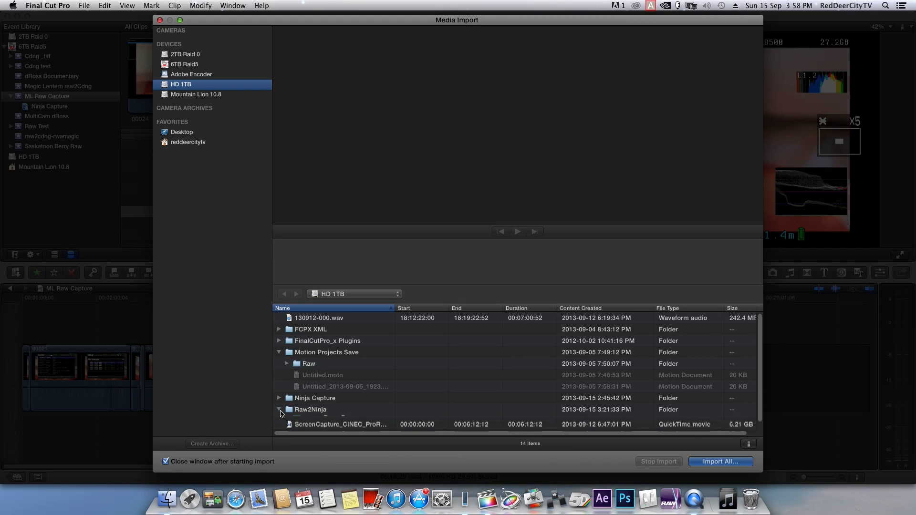
{"action": "scroll", "coordinate": [755, 369], "scroll_direction": "down", "scroll_amount": 3}
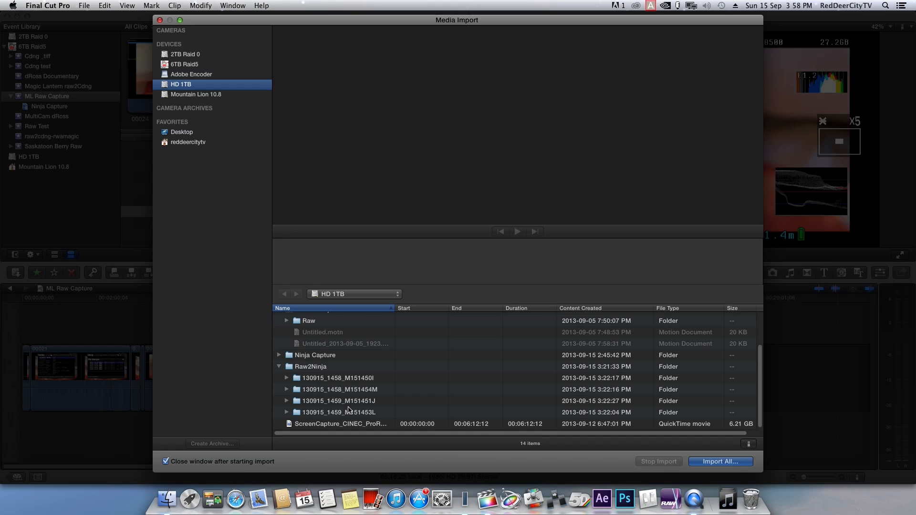
{"action": "left_click", "coordinate": [287, 378]}
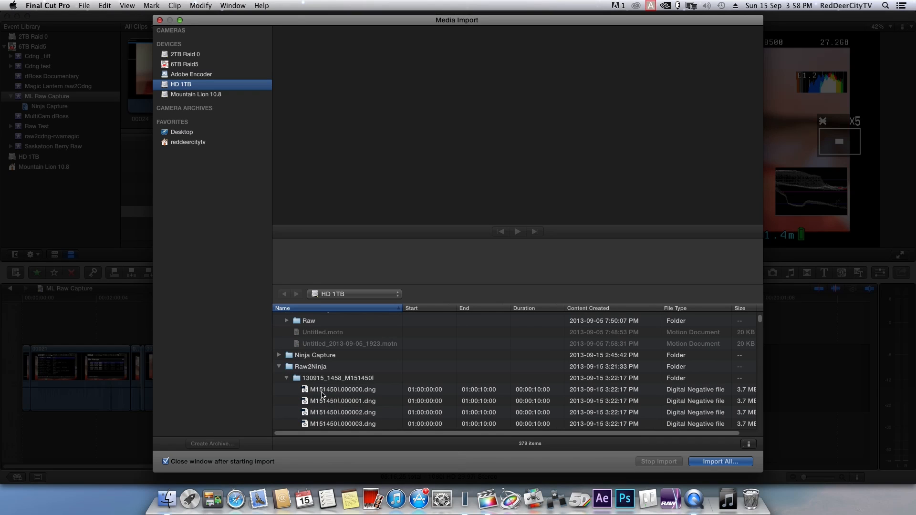
{"action": "left_click", "coordinate": [347, 392]}
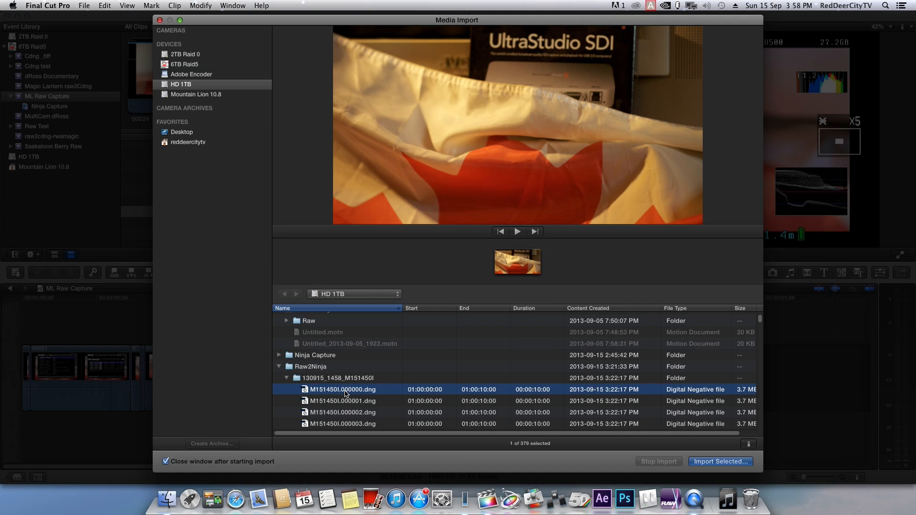
{"action": "left_click_drag", "start_coordinate": [460, 433], "coordinate": [581, 433]}
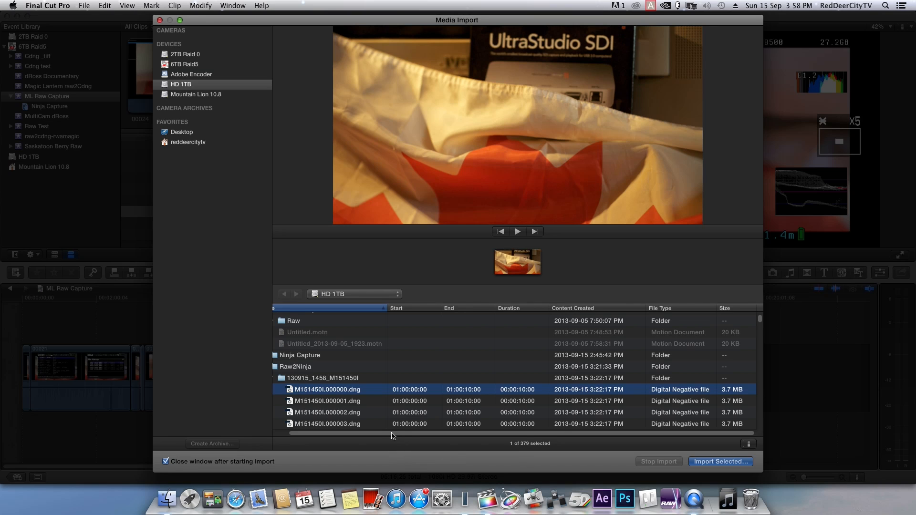
{"action": "left_click_drag", "start_coordinate": [394, 434], "coordinate": [314, 431]}
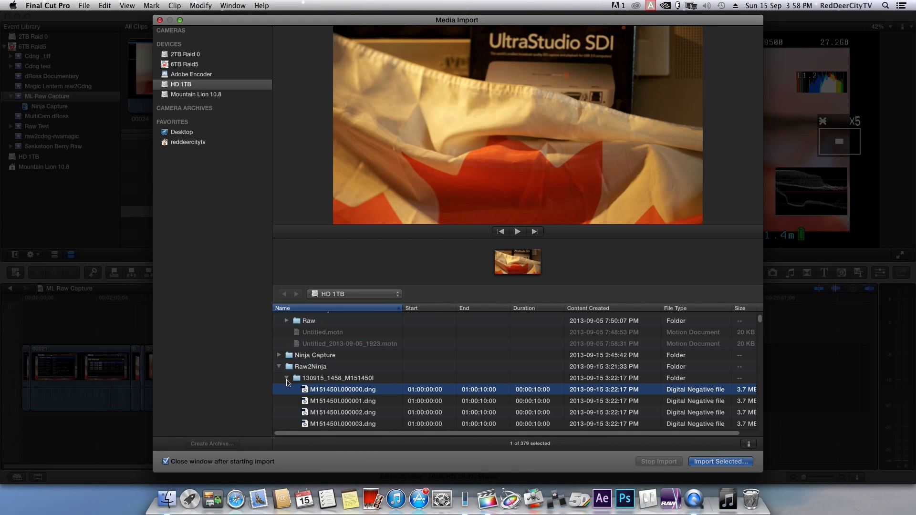
{"action": "left_click", "coordinate": [286, 378]}
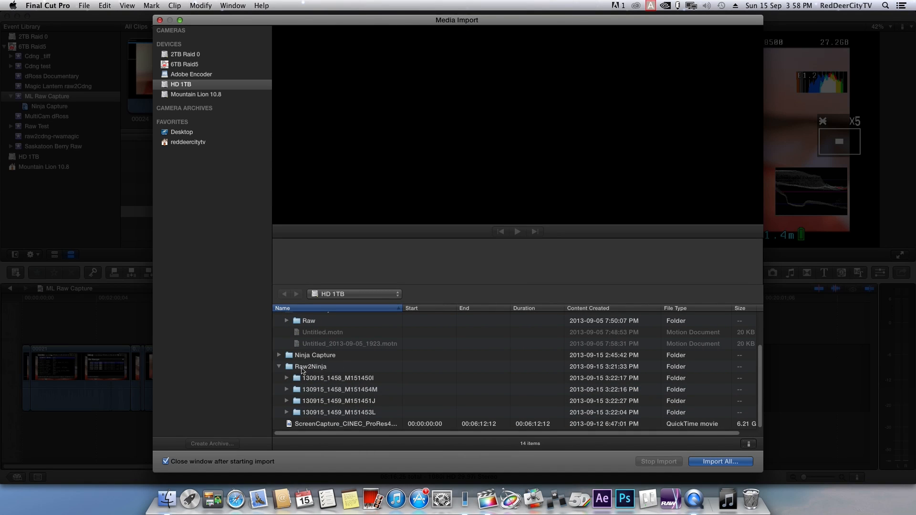
Import the Raw2Ninja folder into the existing ML Raw Capture event.
{"action": "left_click", "coordinate": [301, 369]}
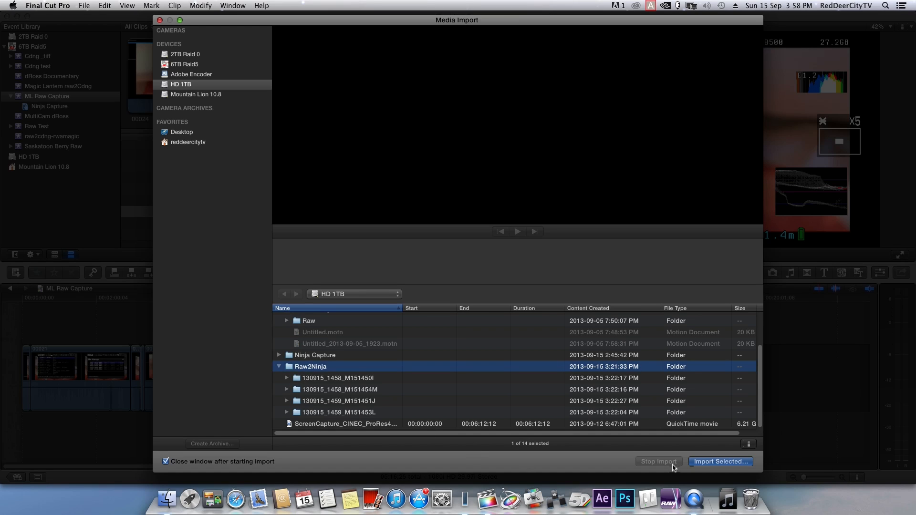
{"action": "left_click", "coordinate": [733, 463]}
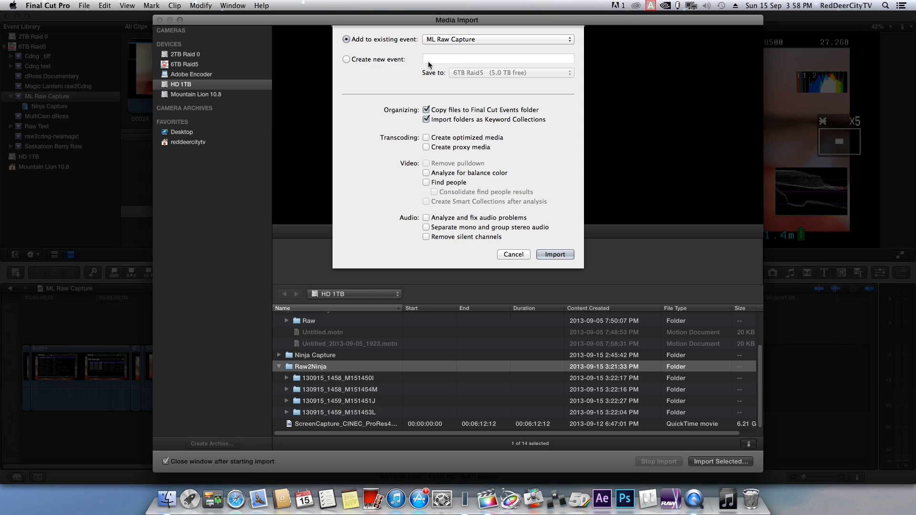
{"action": "left_click", "coordinate": [556, 255]}
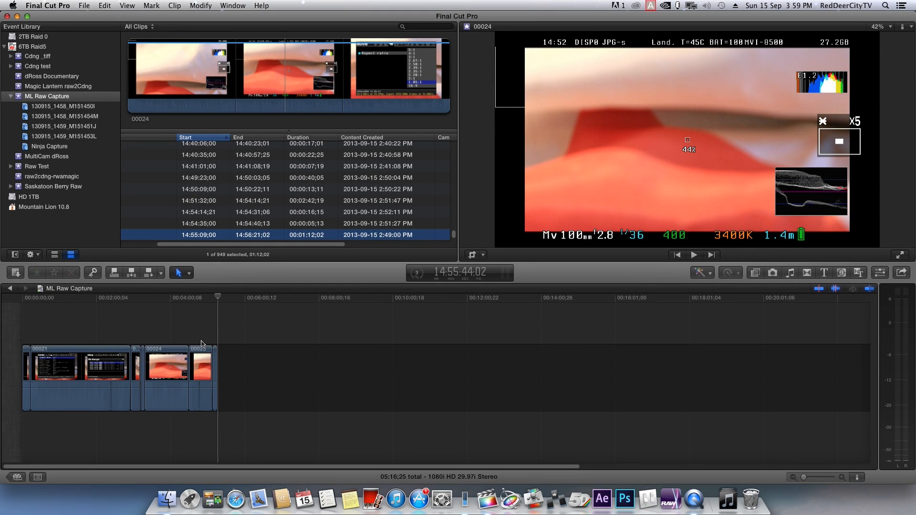
Open the 130915_1458_M151450I keyword collection and view still M151450I.000356.
{"action": "left_click", "coordinate": [201, 343]}
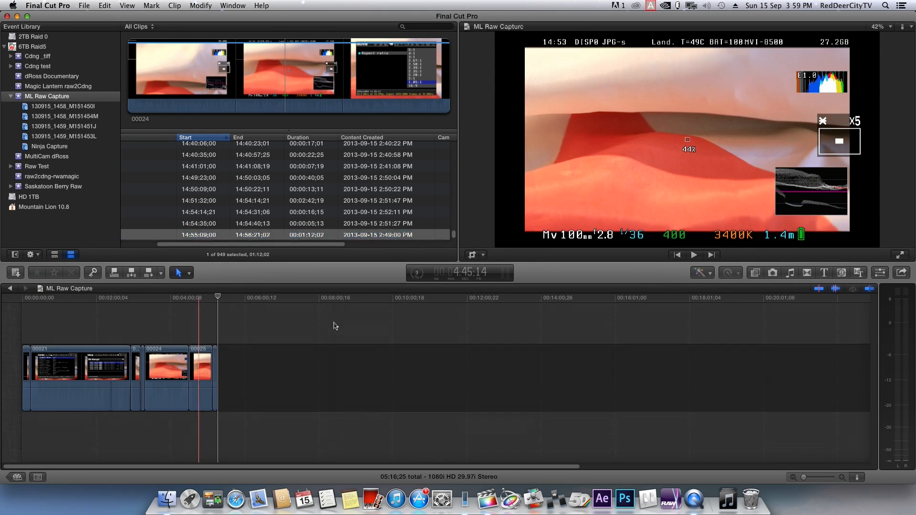
{"action": "left_click", "coordinate": [48, 107]}
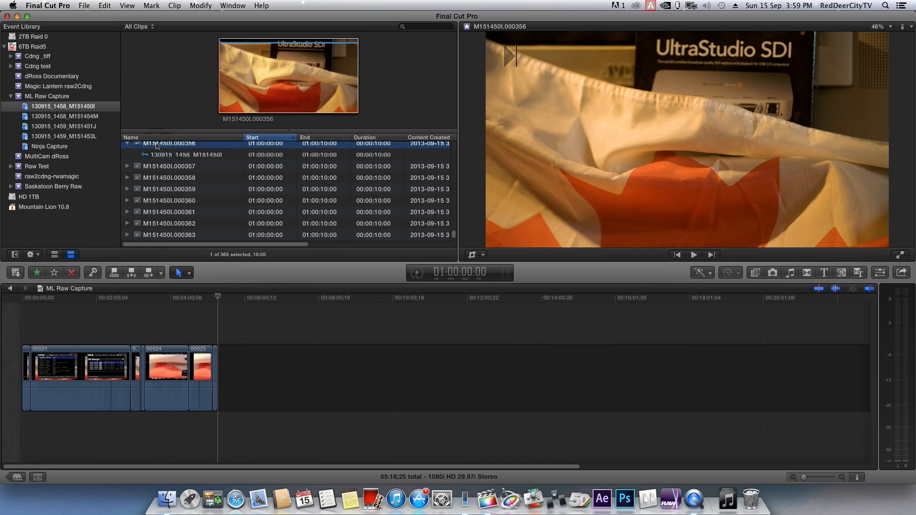
{"action": "left_click", "coordinate": [160, 145]}
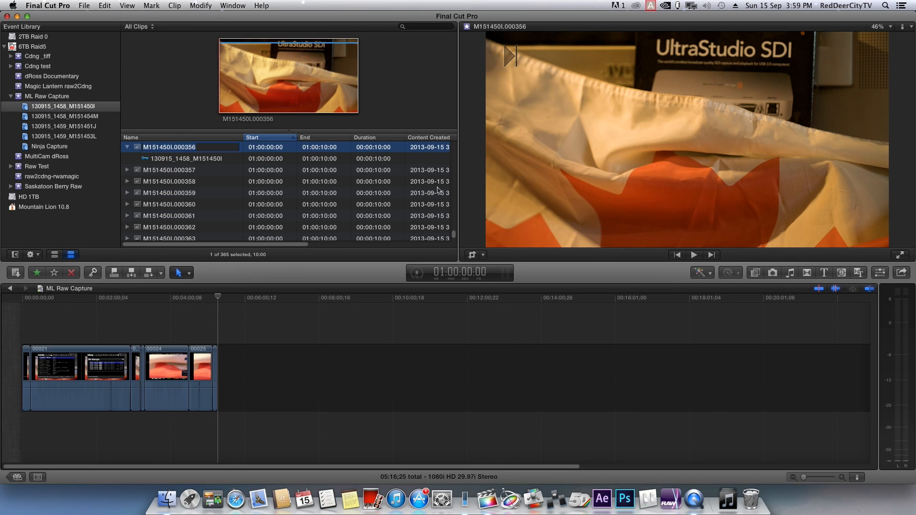
{"action": "left_click", "coordinate": [257, 82]}
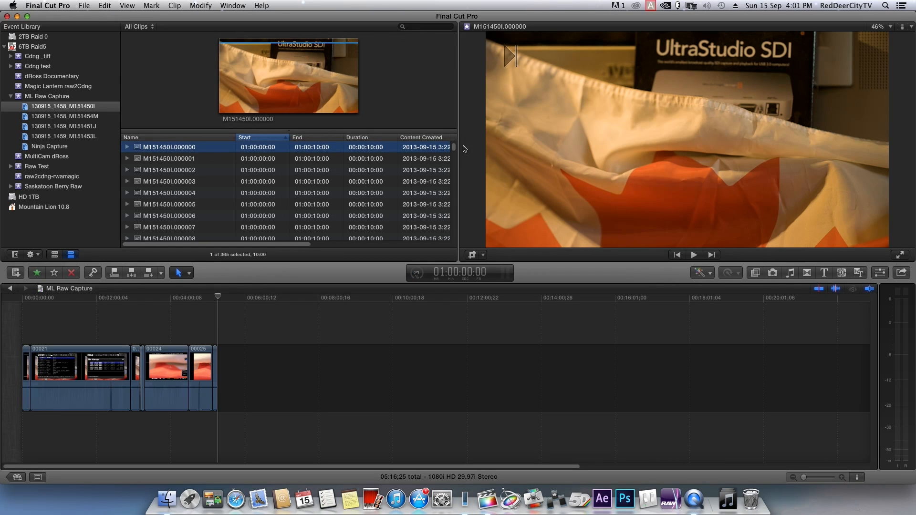
Add all stills from M151450I.000000 to M151450I.000364 to the end of the ML Raw Capture timeline.
{"action": "left_click_drag", "start_coordinate": [454, 149], "coordinate": [456, 247]}
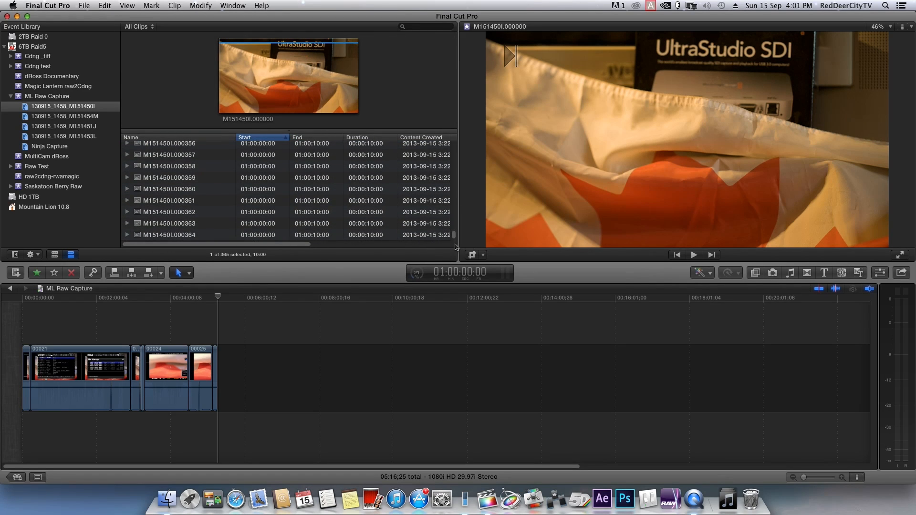
{"action": "left_click", "coordinate": [312, 235], "text": "shift"}
{"action": "left_click_drag", "start_coordinate": [454, 237], "coordinate": [454, 137]}
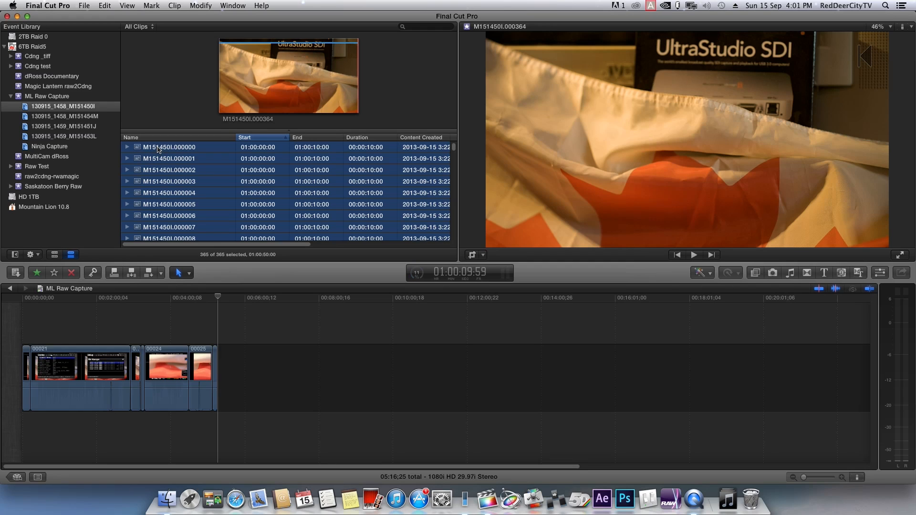
{"action": "left_click_drag", "start_coordinate": [158, 150], "coordinate": [338, 396]}
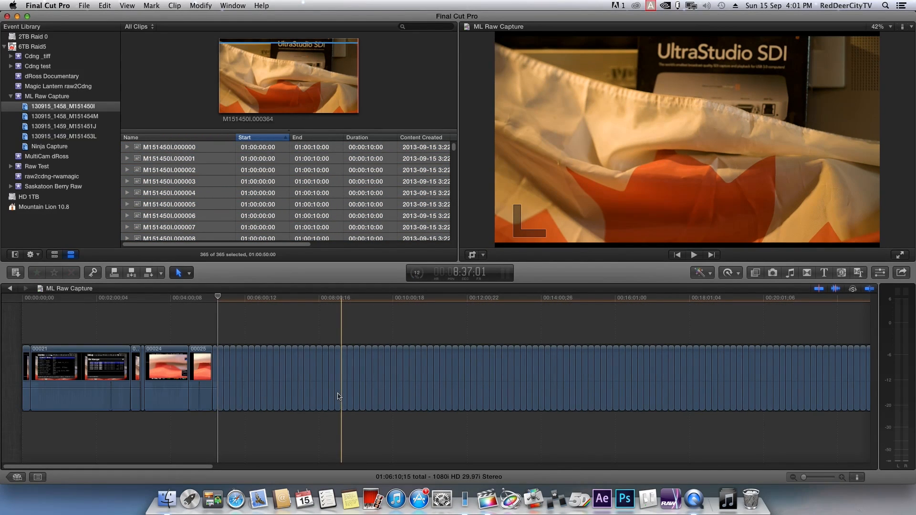
Set the duration of all the M151450I stills in the timeline to 1 frame.
{"action": "left_click_drag", "start_coordinate": [218, 297], "coordinate": [210, 298]}
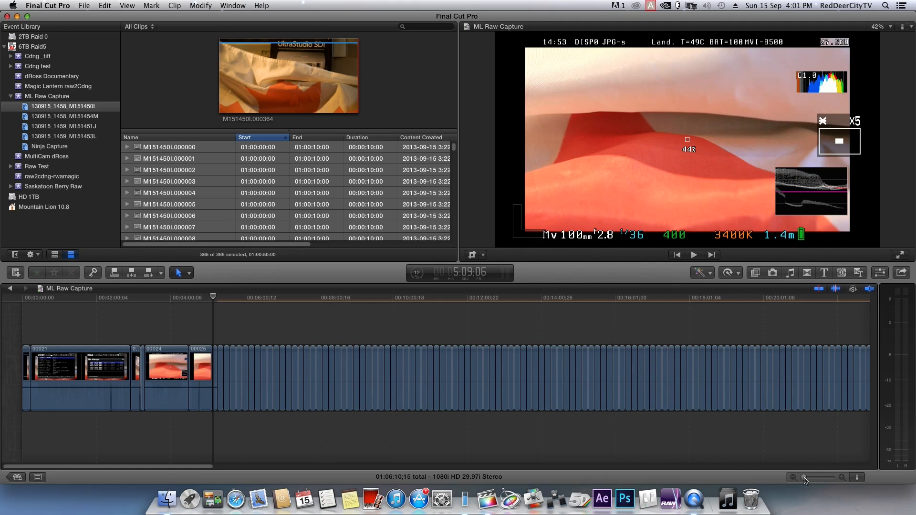
{"action": "left_click_drag", "start_coordinate": [805, 479], "coordinate": [813, 479]}
{"action": "left_click_drag", "start_coordinate": [413, 365], "coordinate": [41, 362]}
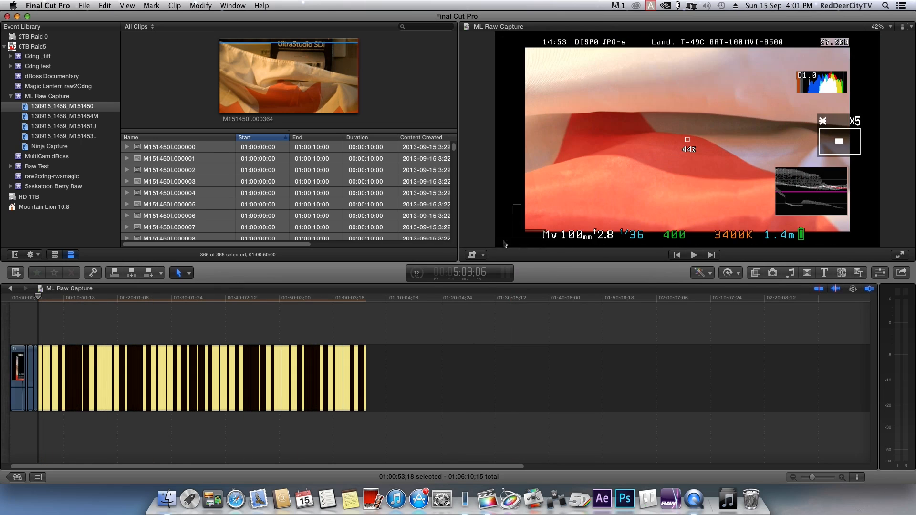
{"action": "right_click", "coordinate": [212, 372]}
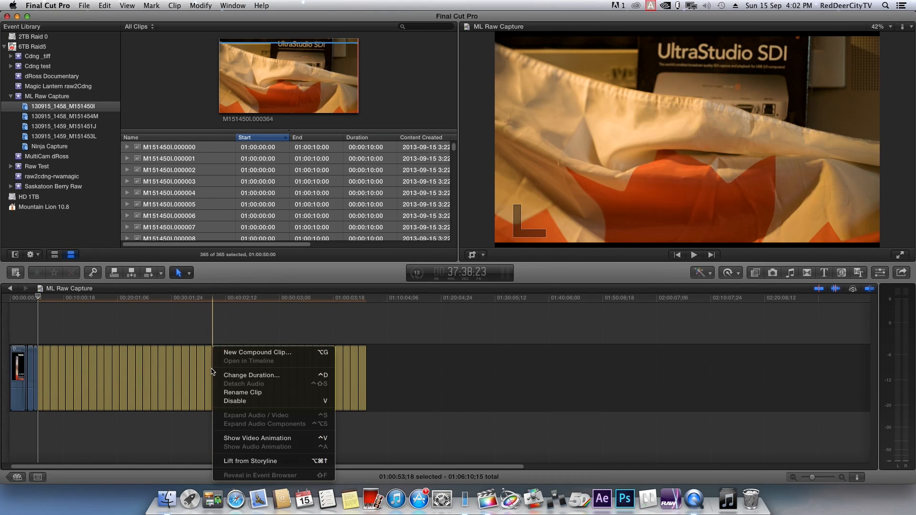
{"action": "left_click", "coordinate": [261, 376]}
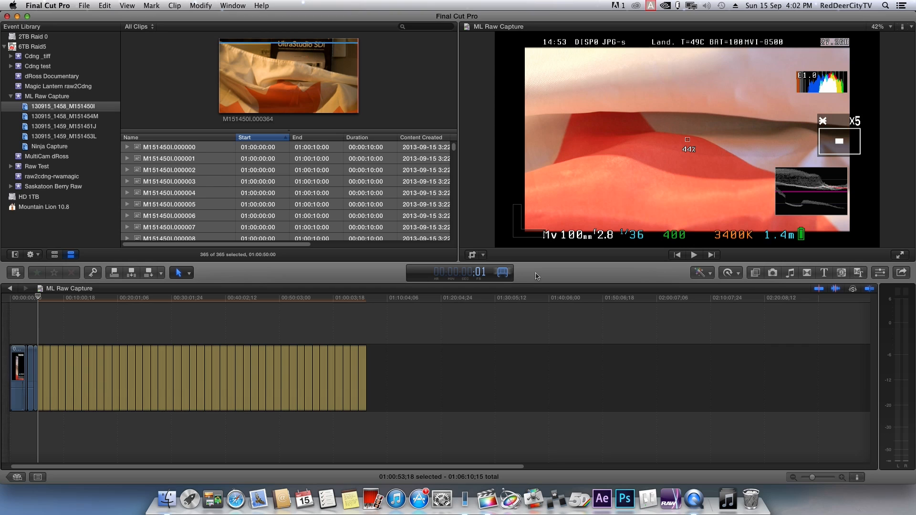
{"action": "type", "text": "1"}
{"action": "key", "text": "Return"}
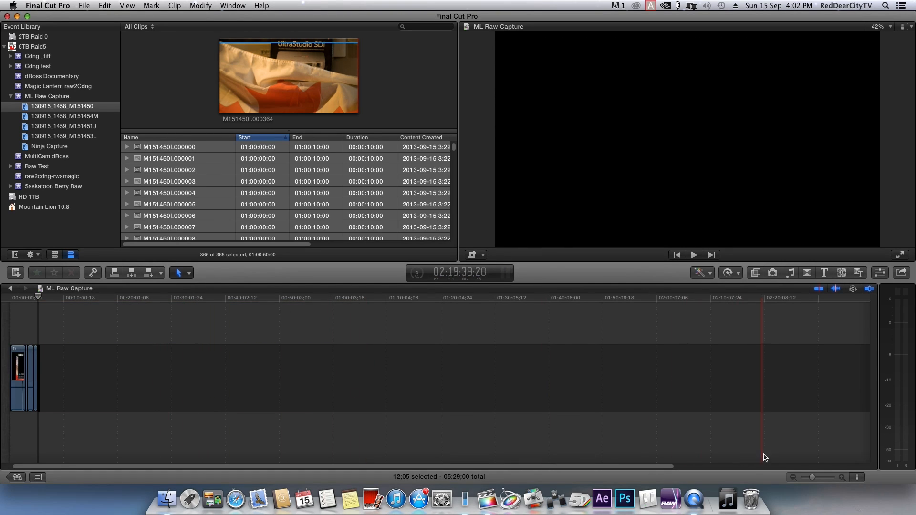
Change the timeline's clip appearance to name bars only, without filmstrips or waveforms.
{"action": "left_click", "coordinate": [812, 478]}
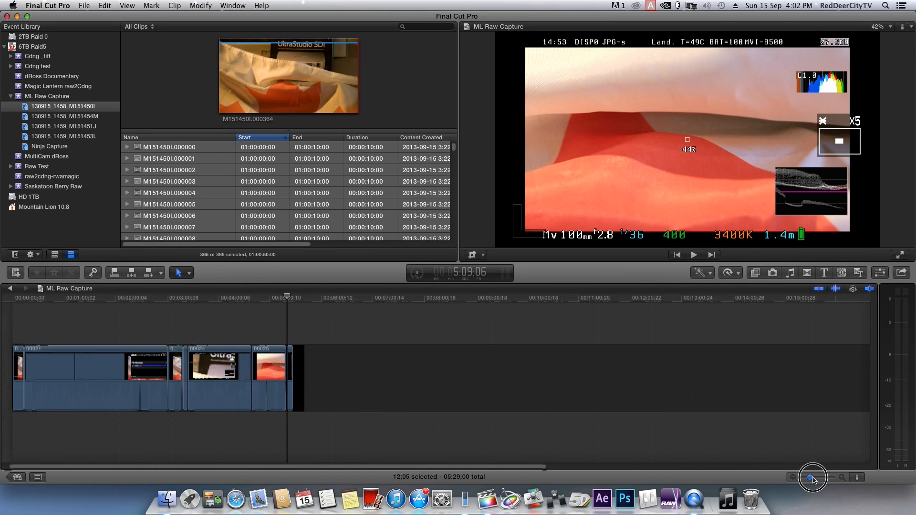
{"action": "left_click_drag", "start_coordinate": [812, 478], "coordinate": [831, 472]}
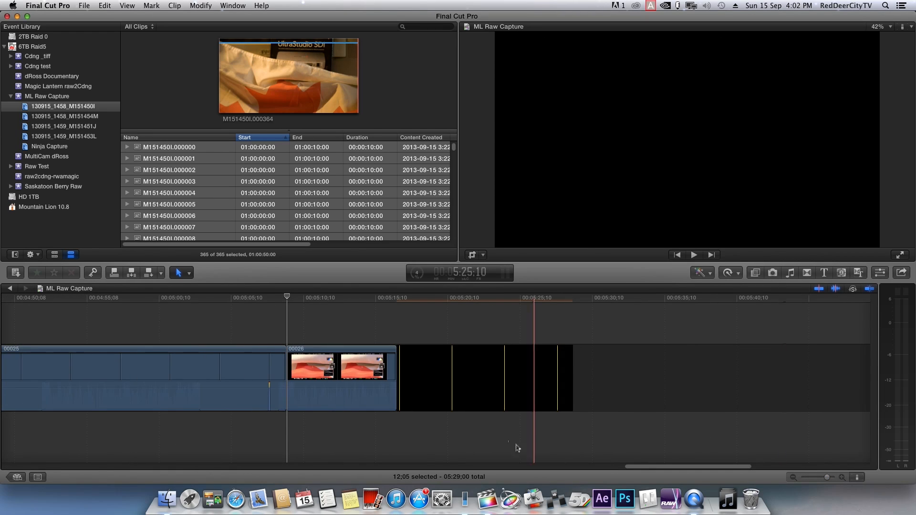
{"action": "left_click", "coordinate": [858, 478]}
{"action": "left_click", "coordinate": [896, 417]}
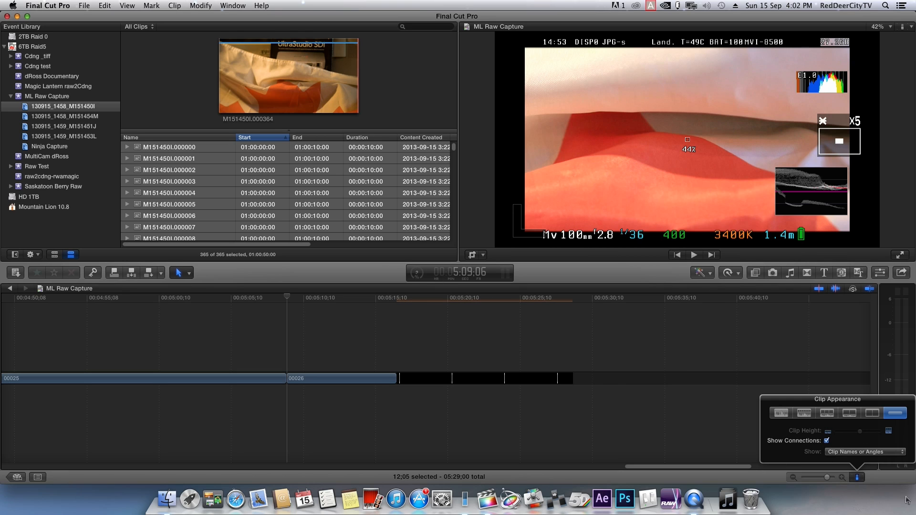
{"action": "left_click", "coordinate": [894, 483]}
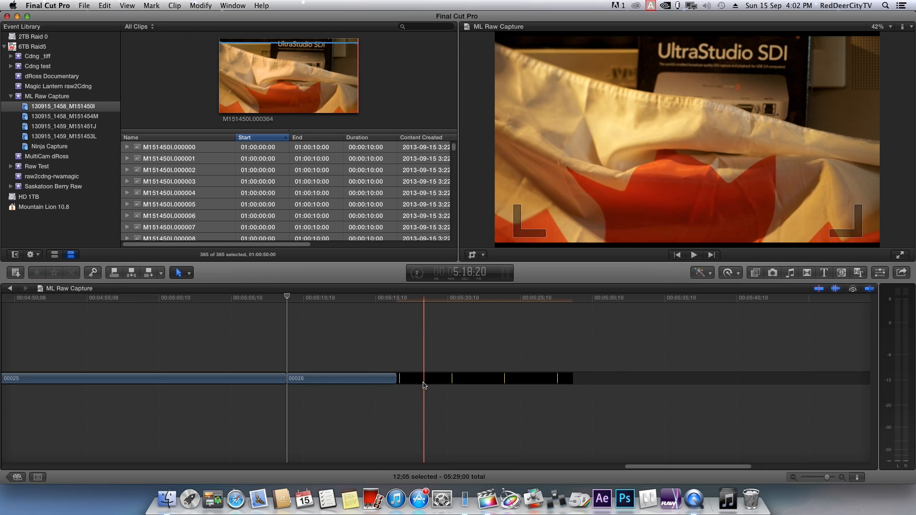
Combine the one-frame stills after clip 00026 into a compound clip named "ML Raw Capture Clip" in the ML Raw Capture event.
{"action": "left_click_drag", "start_coordinate": [593, 381], "coordinate": [410, 382]}
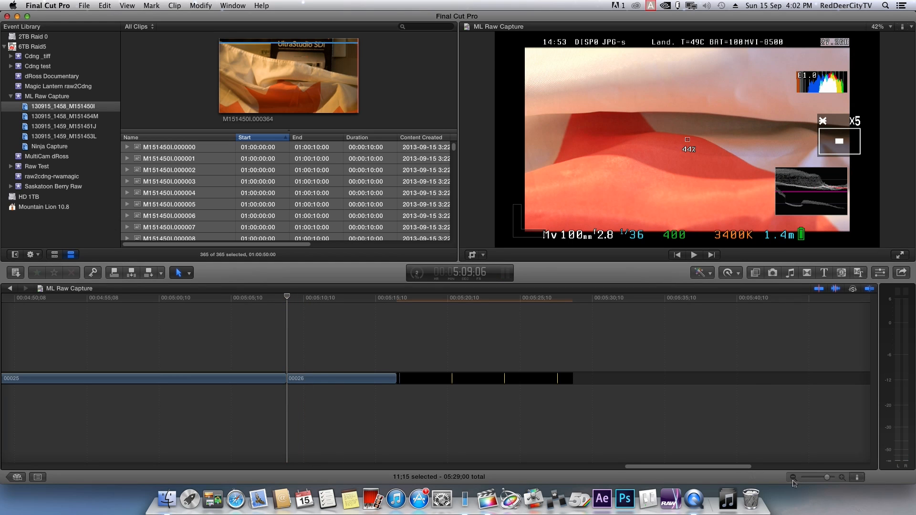
{"action": "left_click_drag", "start_coordinate": [828, 481], "coordinate": [830, 479]}
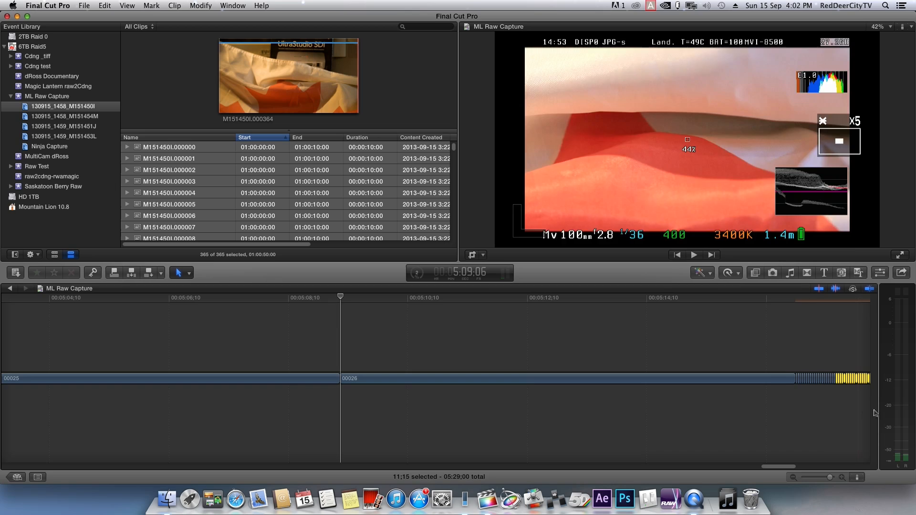
{"action": "left_click", "coordinate": [774, 470]}
{"action": "left_click_drag", "start_coordinate": [774, 470], "coordinate": [828, 478]}
{"action": "left_click_drag", "start_coordinate": [594, 469], "coordinate": [668, 469]}
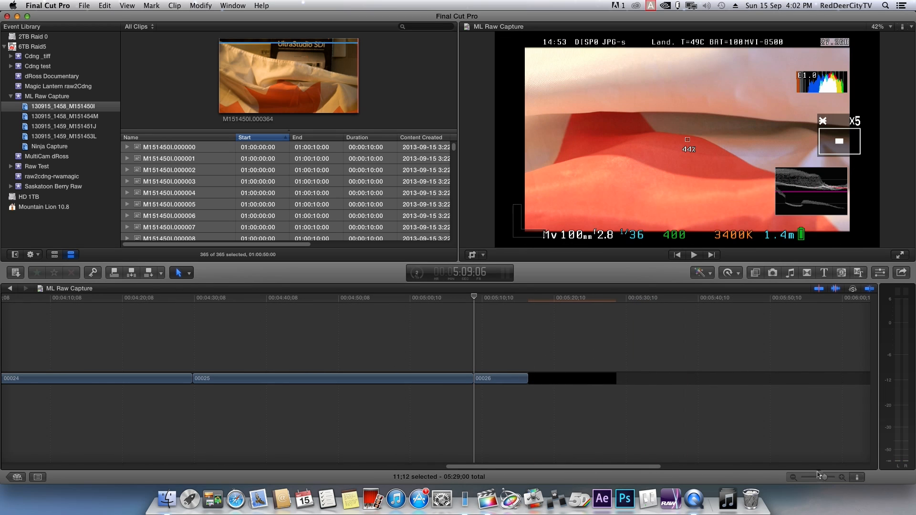
{"action": "mouse_move", "coordinate": [827, 480]}
{"action": "left_mouse_down"}
{"action": "mouse_move", "coordinate": [835, 479]}
{"action": "mouse_move", "coordinate": [816, 467]}
{"action": "mouse_move", "coordinate": [890, 463]}
{"action": "mouse_move", "coordinate": [831, 482]}
{"action": "left_mouse_up"}
{"action": "left_click_drag", "start_coordinate": [689, 469], "coordinate": [764, 466]}
{"action": "left_click_drag", "start_coordinate": [461, 380], "coordinate": [259, 377]}
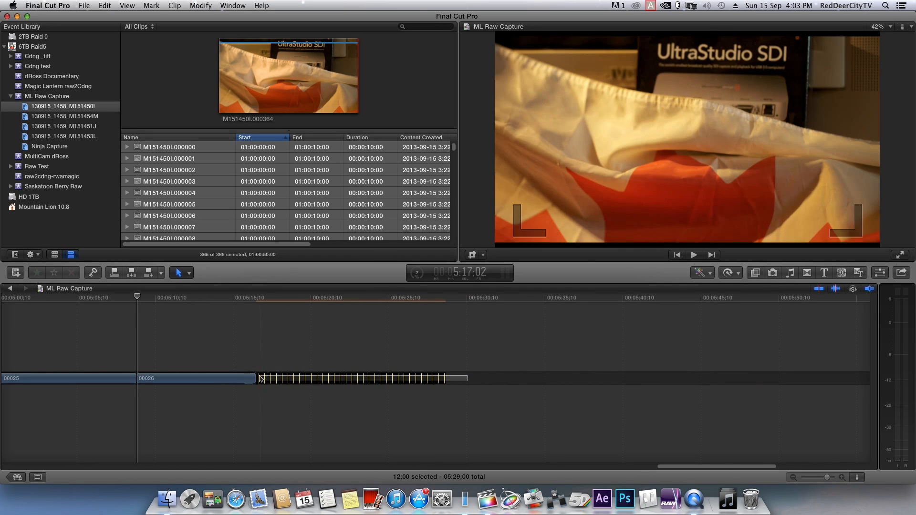
{"action": "right_click", "coordinate": [283, 381]}
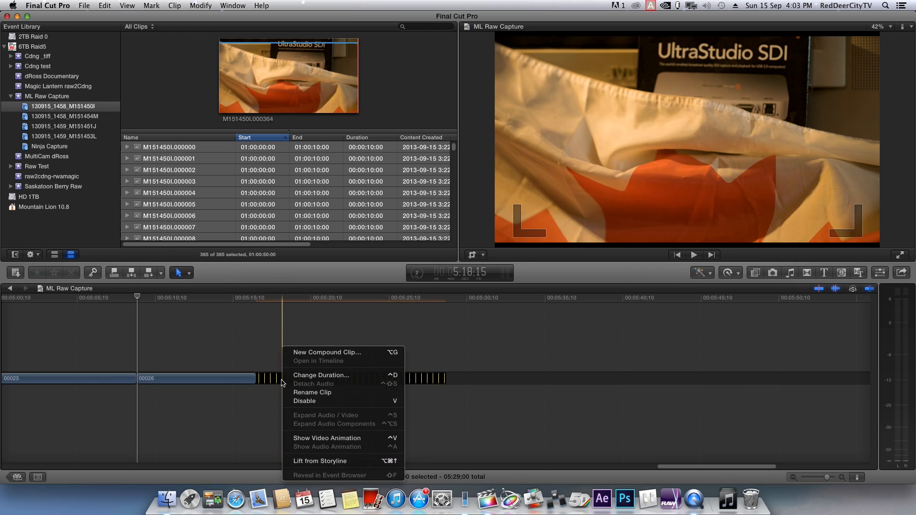
{"action": "left_click", "coordinate": [323, 354]}
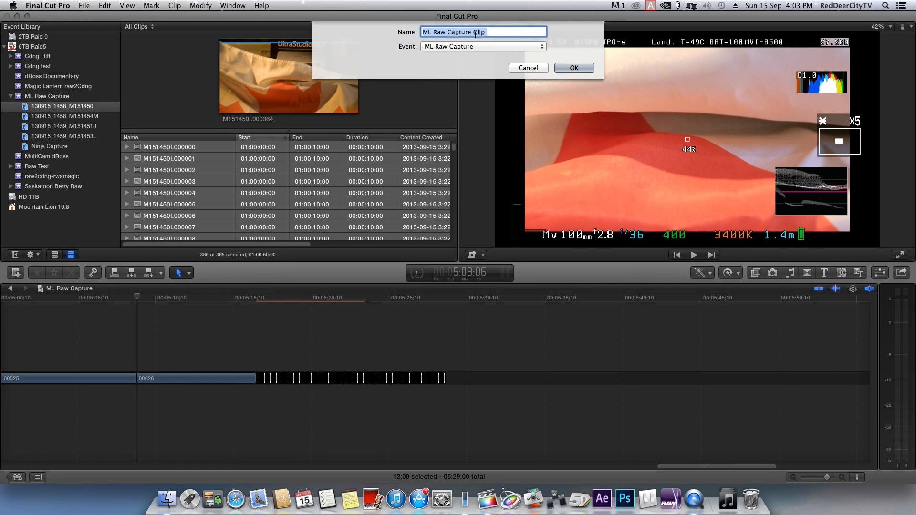
{"action": "left_click", "coordinate": [574, 68]}
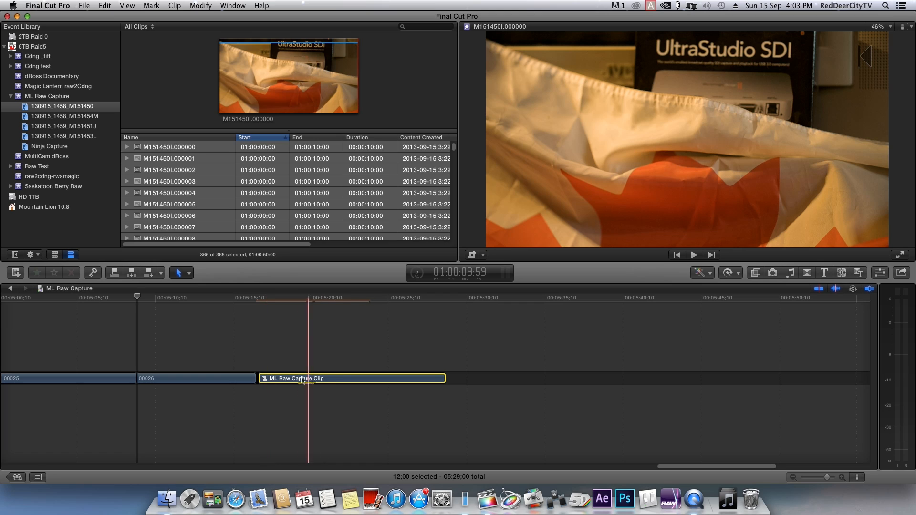
Place the playhead over the ML Raw Capture Clip compound clip, slightly before its middle.
{"action": "left_click", "coordinate": [302, 300]}
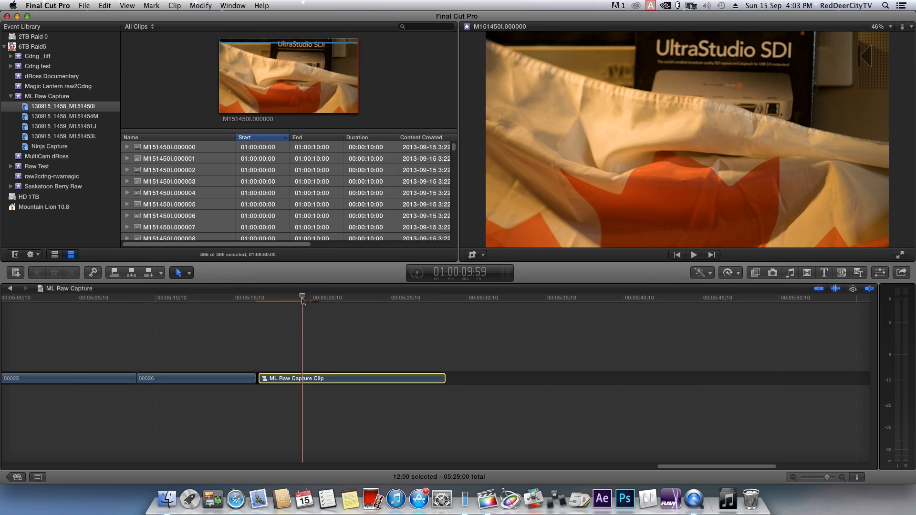
{"action": "left_click_drag", "start_coordinate": [304, 300], "coordinate": [331, 298]}
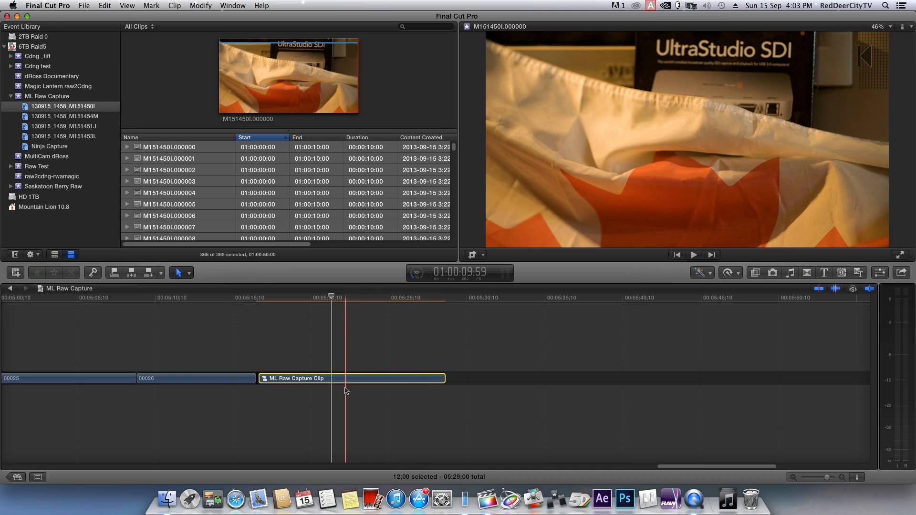
{"action": "key", "text": "c"}
{"action": "key", "text": "c"}
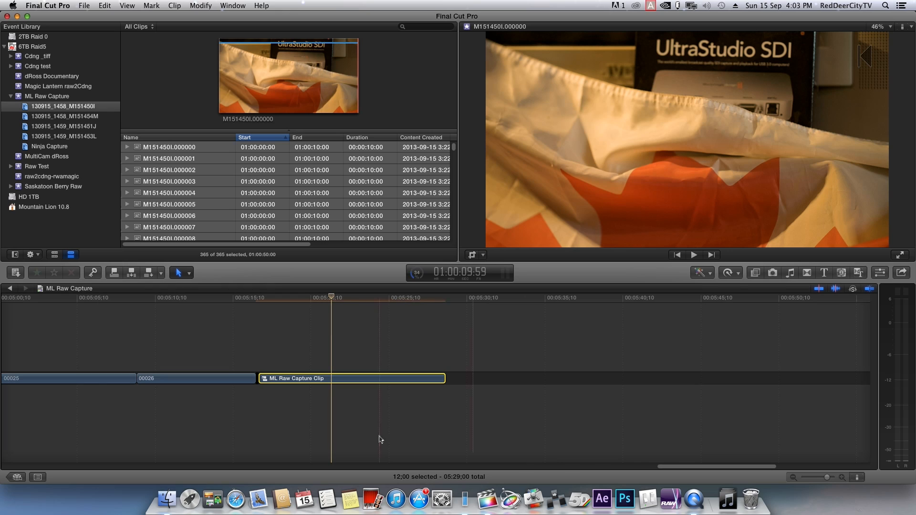